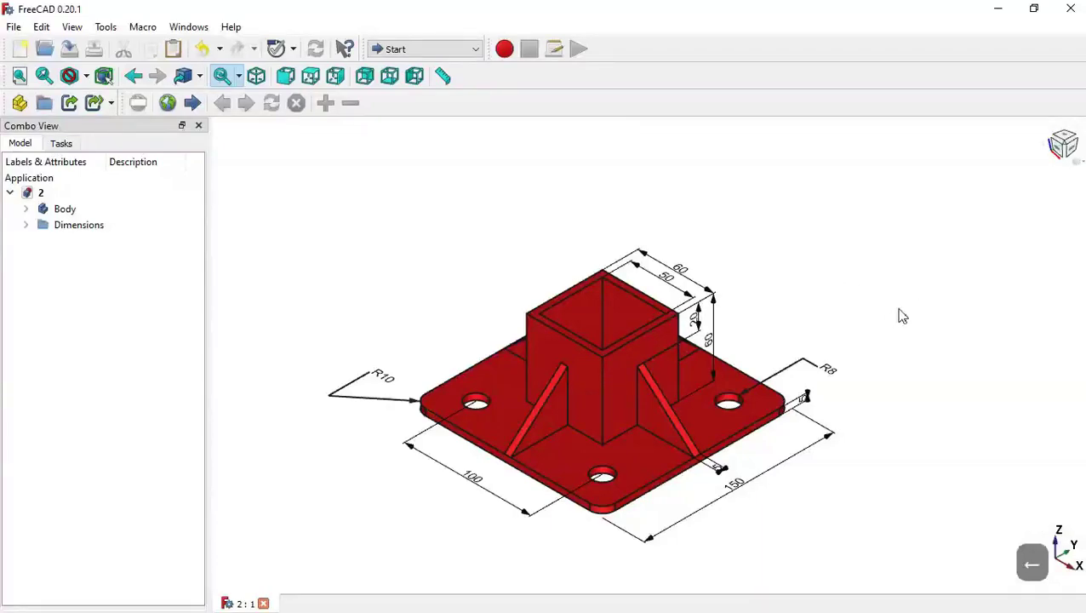
- Orbit the reference bracket model to inspect it, then create a new empty document, Unnamed1
middle_drag(895, 315, 664, 340)
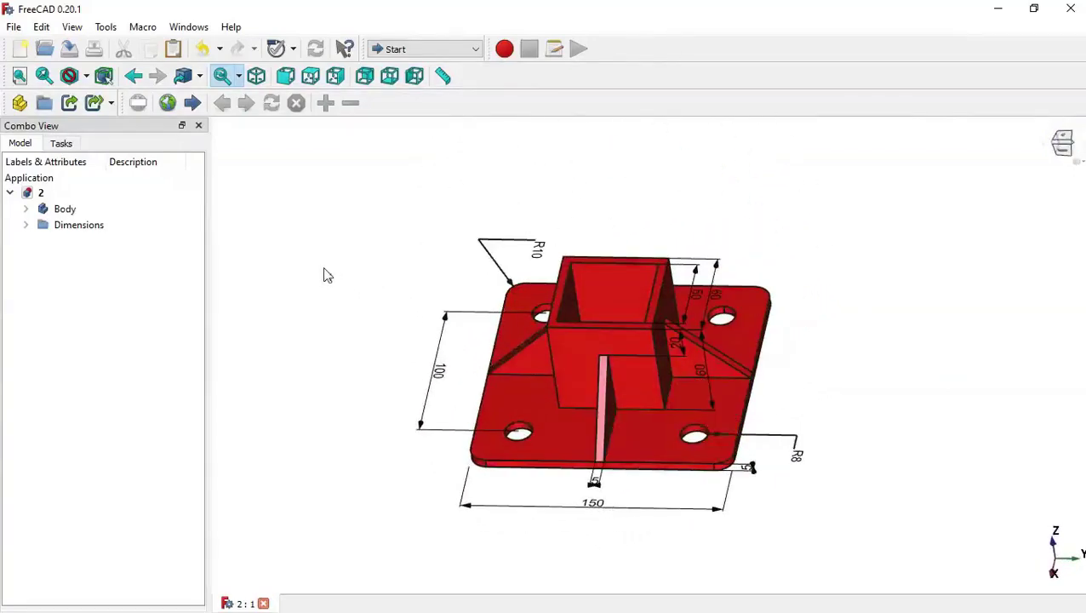
click(20, 50)
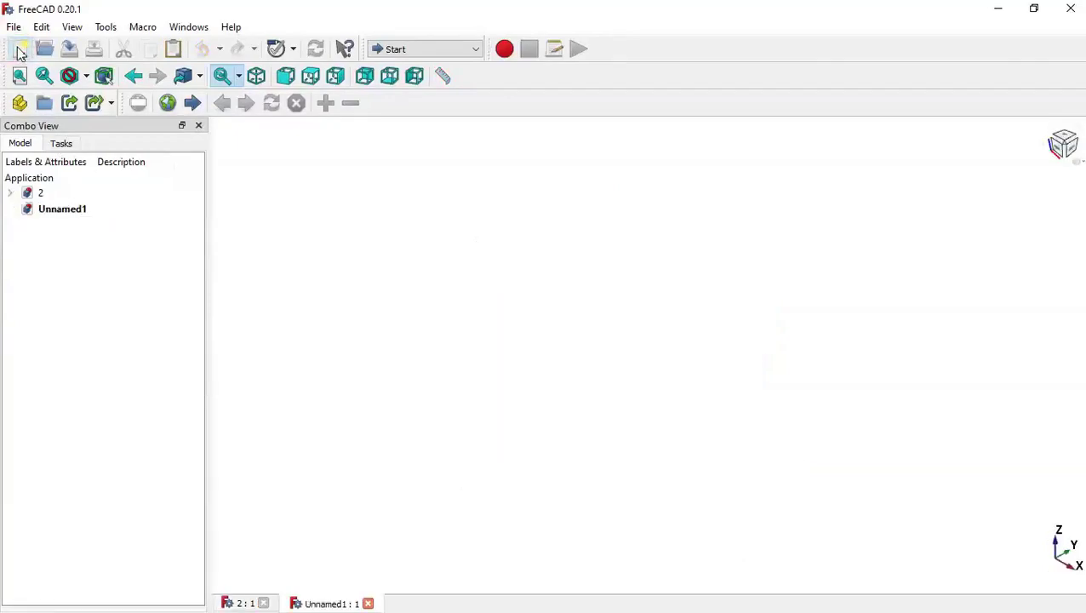
- Switch to Part Design, create a body and start a sketch on the XY_Plane
click(433, 49)
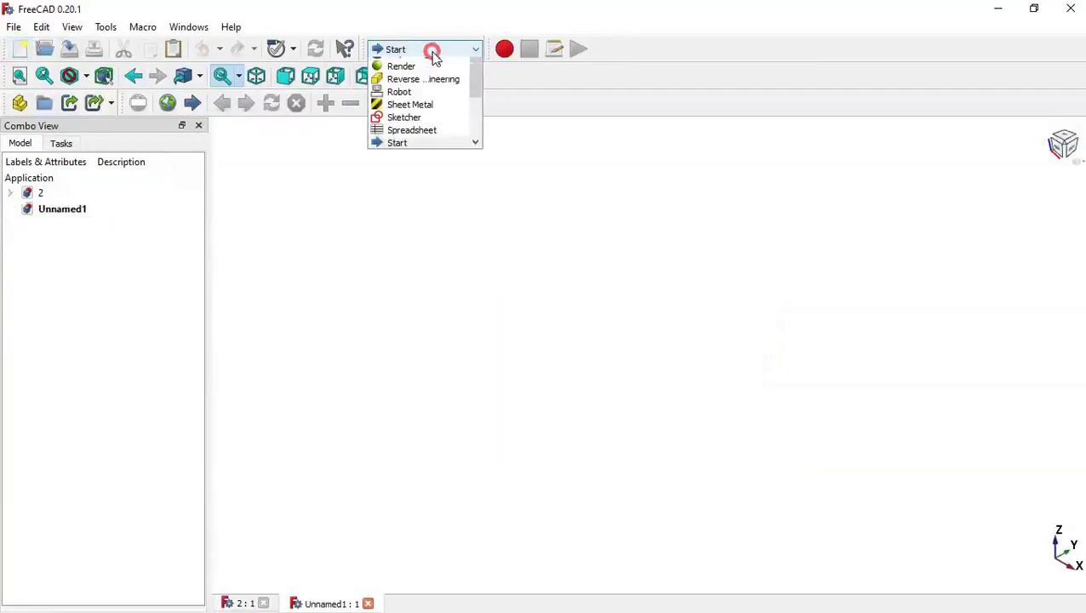
click(425, 219)
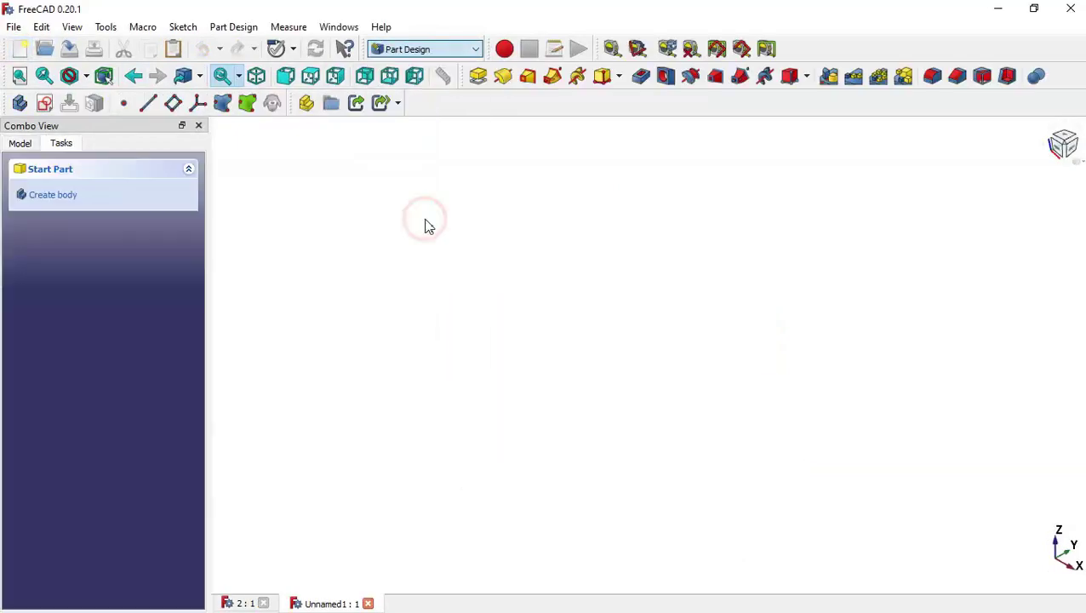
click(47, 207)
click(75, 199)
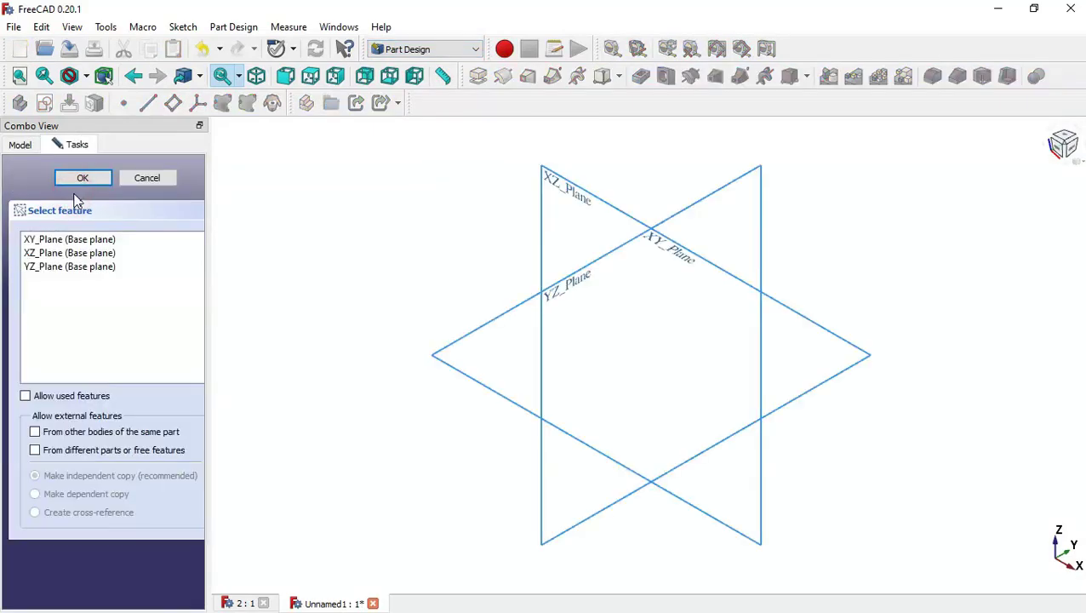
click(663, 250)
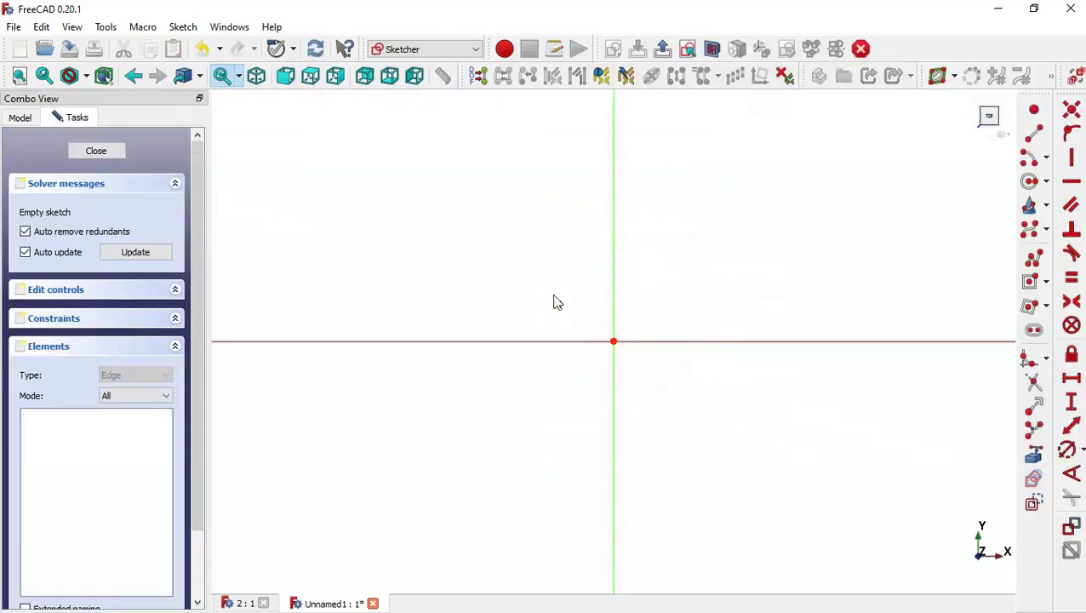
- After checking the reference dimensions, draw a square centred on the origin
click(244, 604)
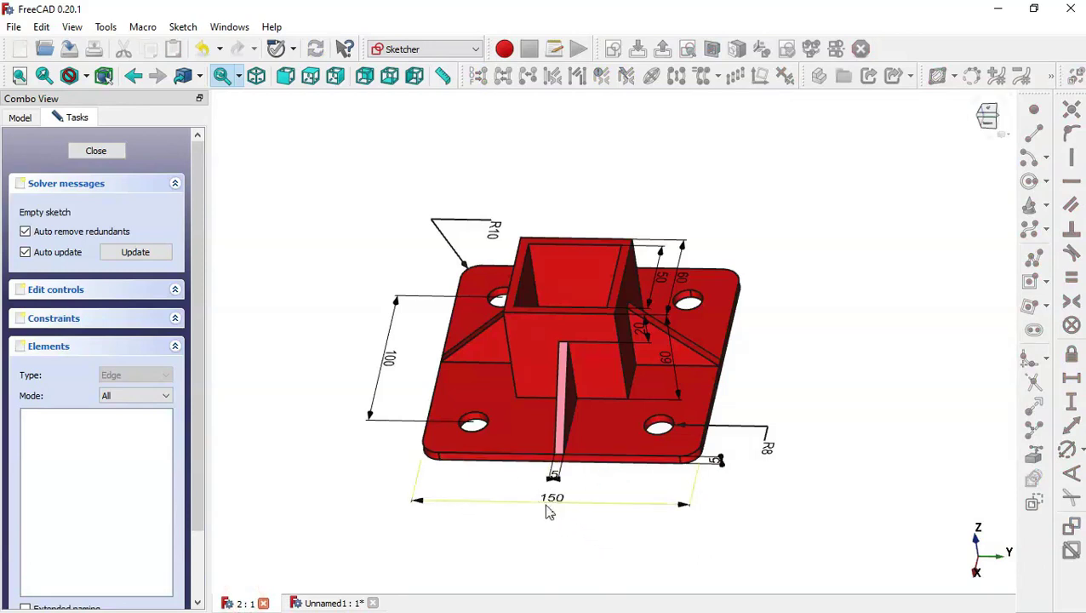
click(324, 604)
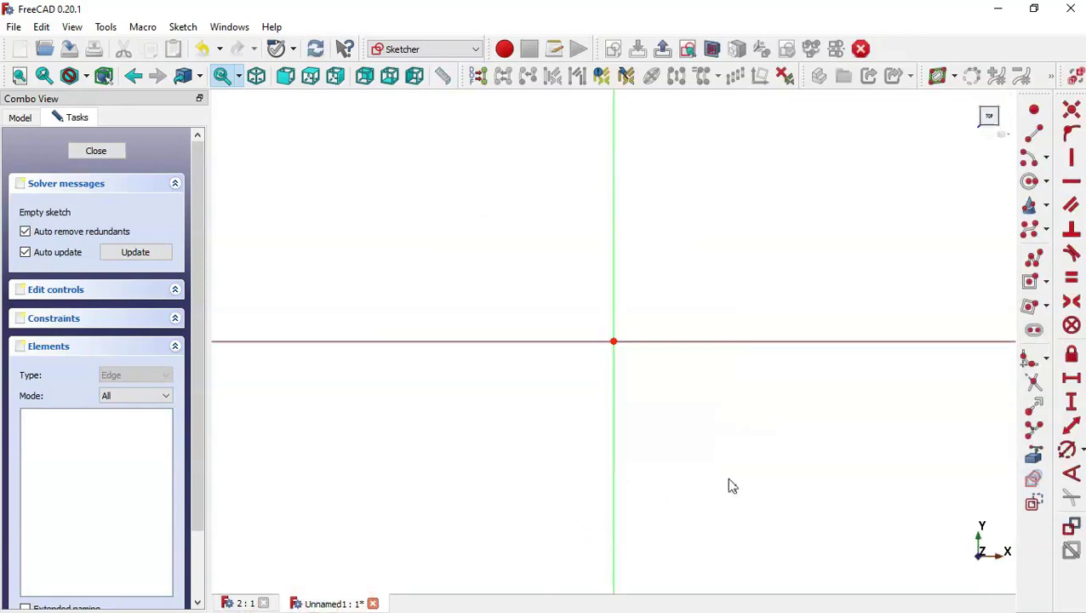
click(1047, 309)
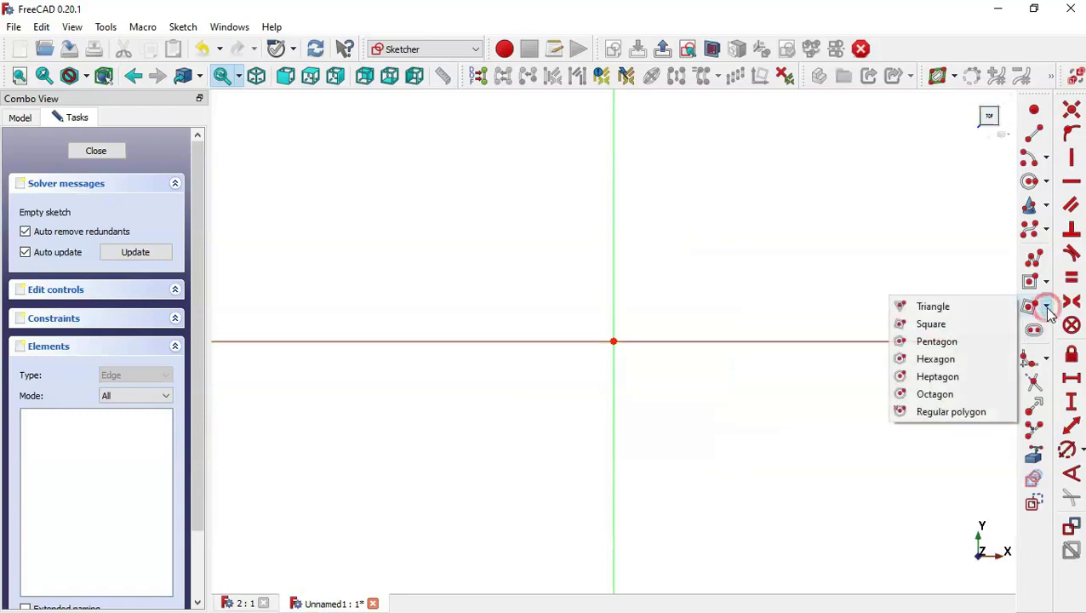
click(931, 326)
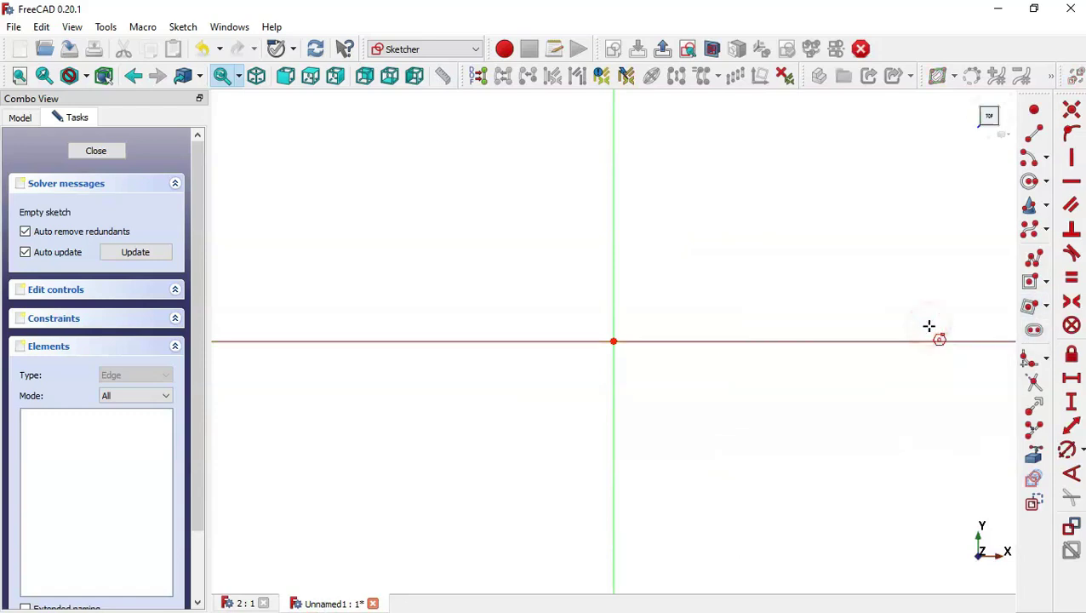
click(613, 340)
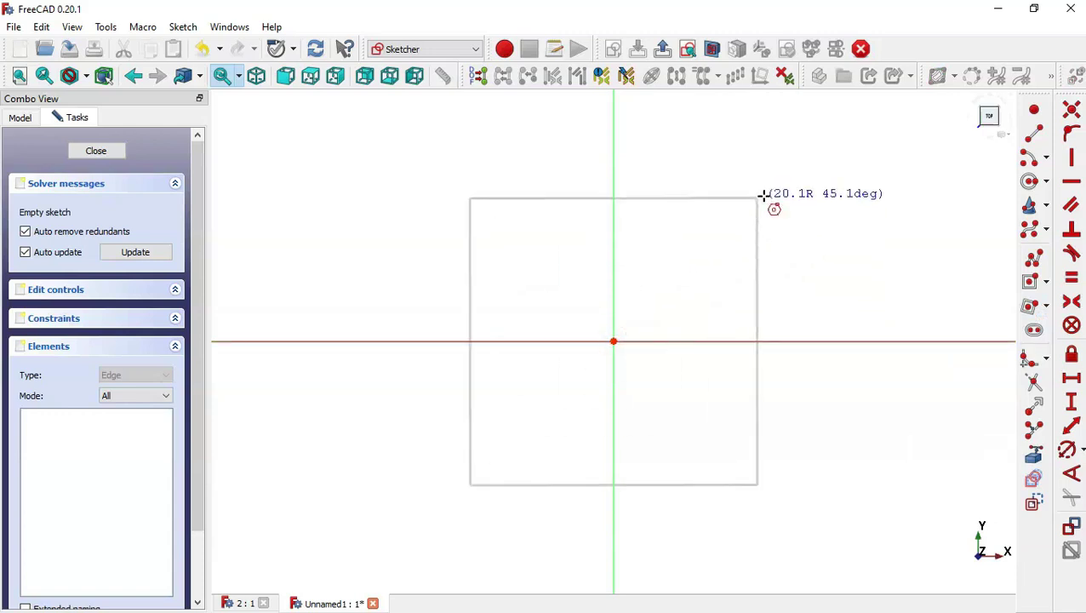
click(787, 168)
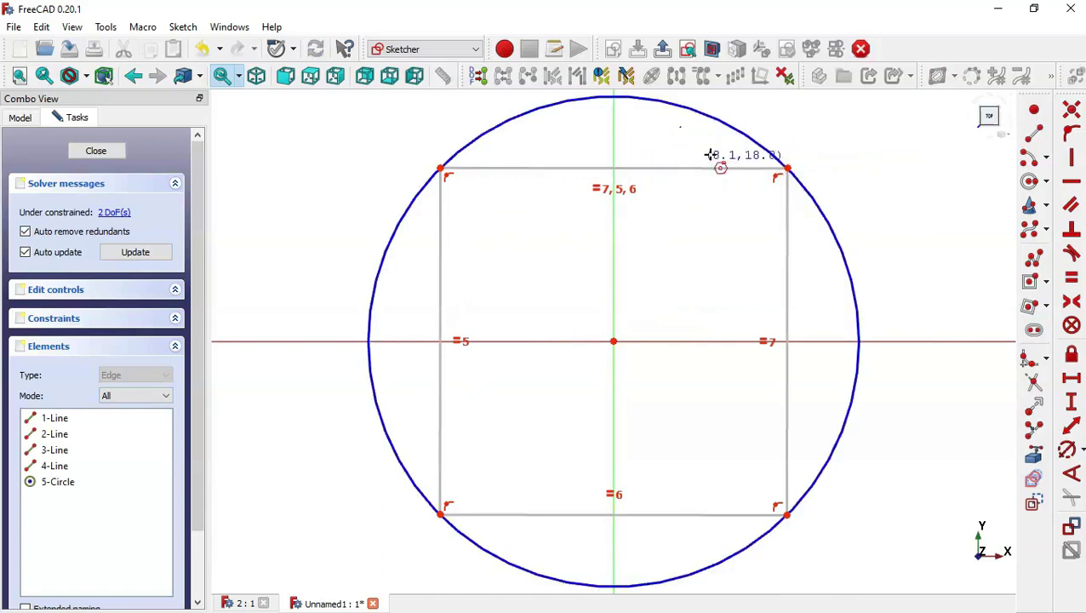
- Constrain the square's top edge horizontal and its width to 150 mm
click(1071, 179)
click(742, 169)
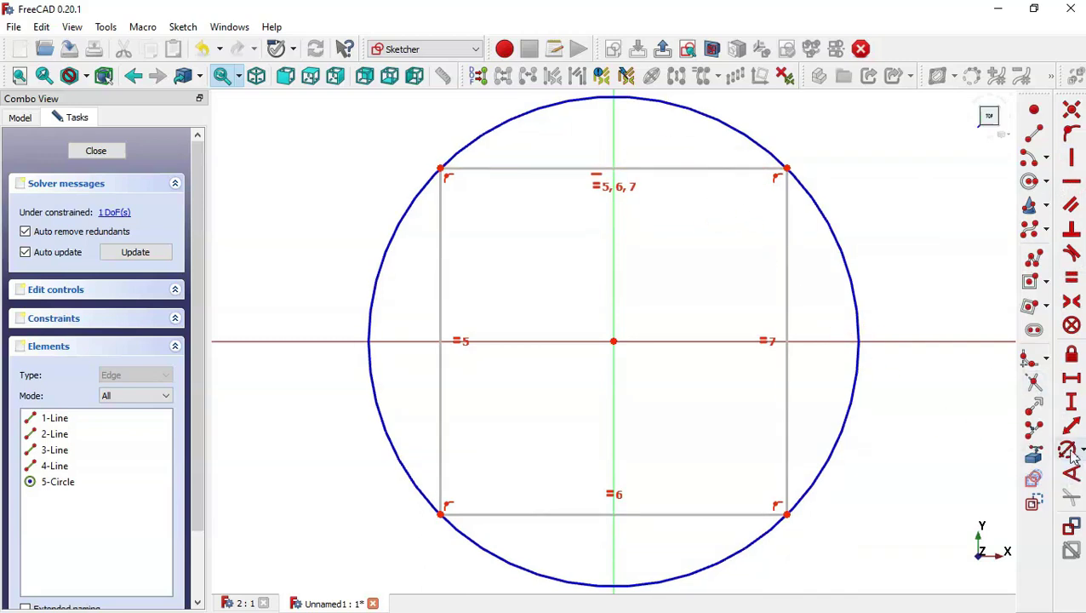
click(1068, 388)
click(661, 167)
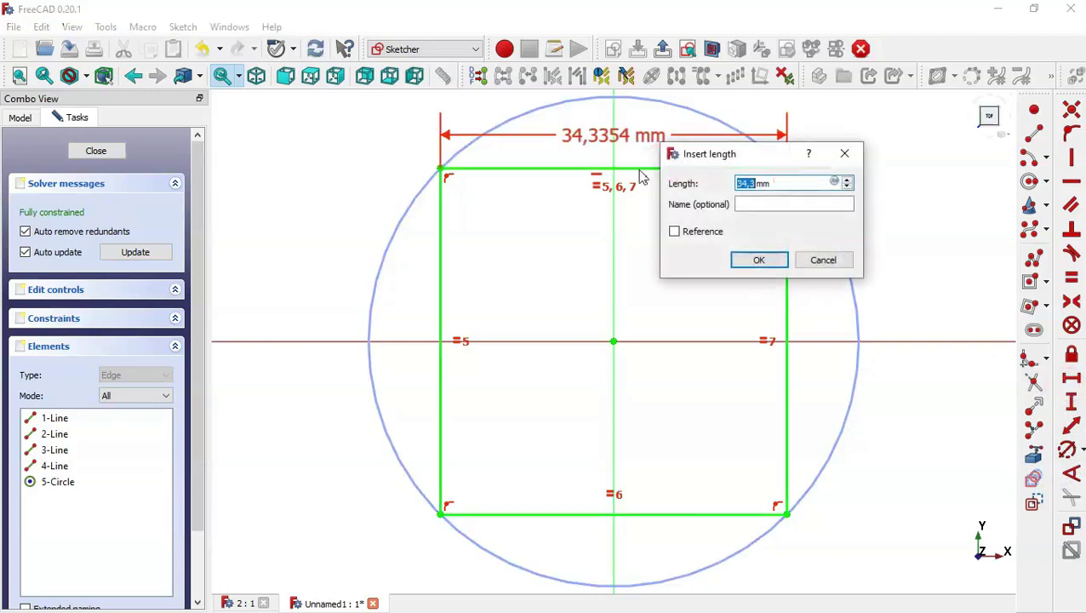
text(150)
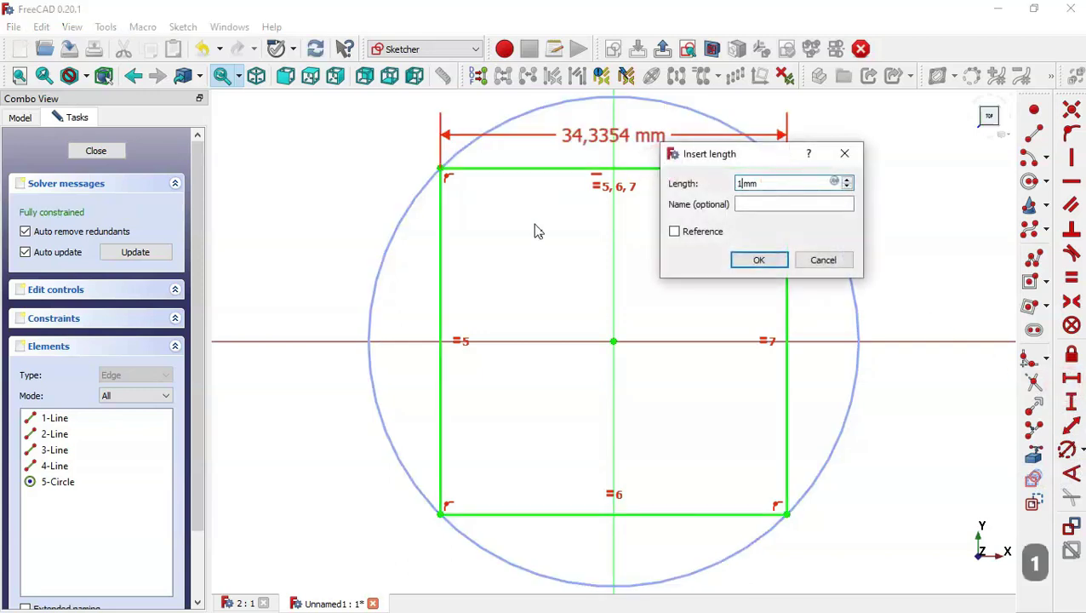
key(Return)
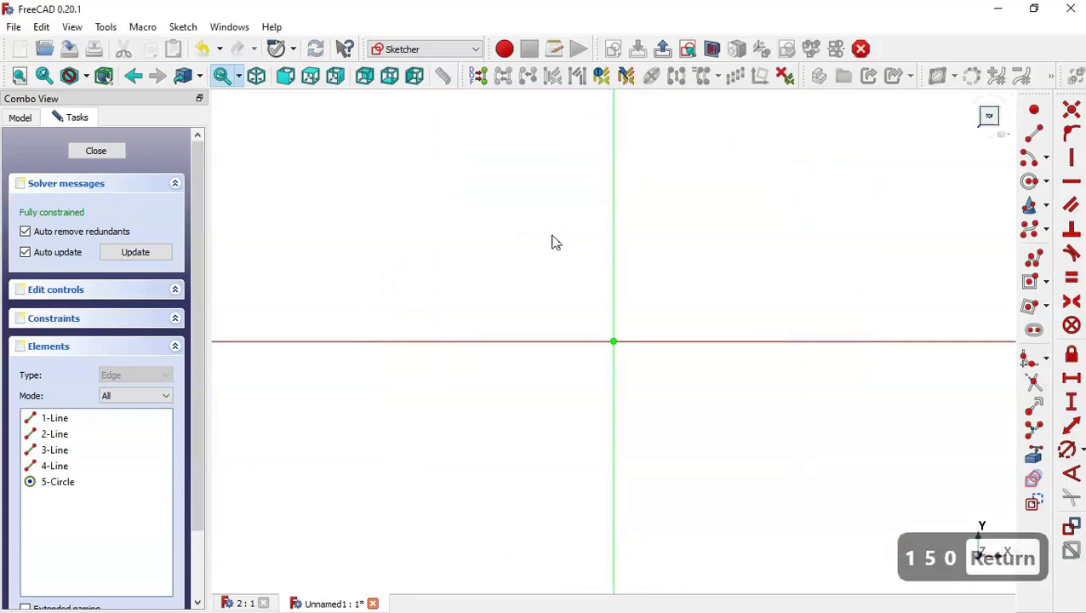
scroll(607, 310, down, 5)
- Close the square sketch, select it in the model tree and pad it
click(112, 152)
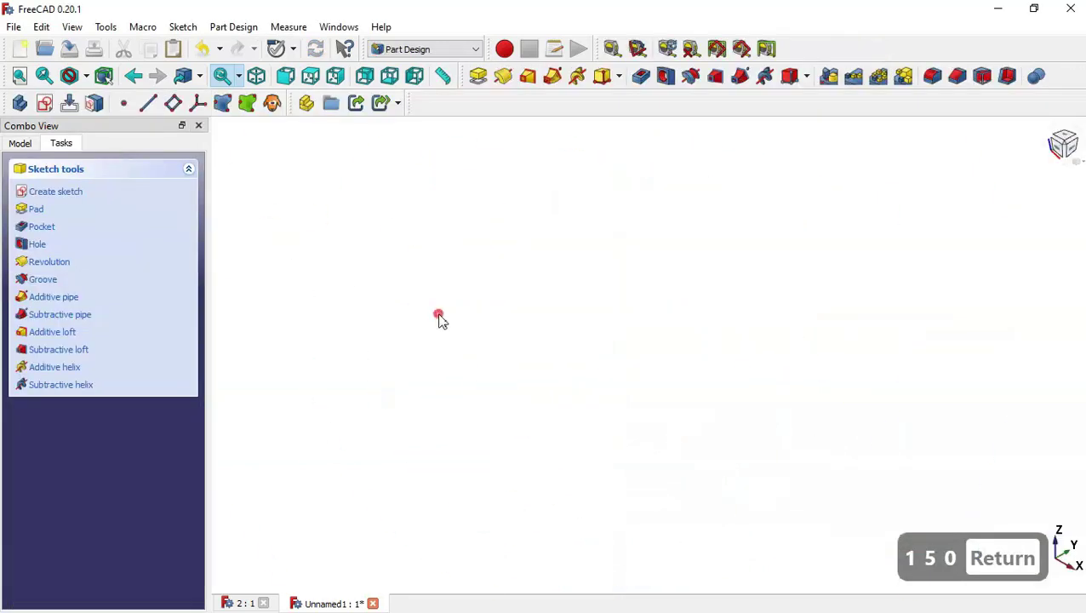
key(Home)
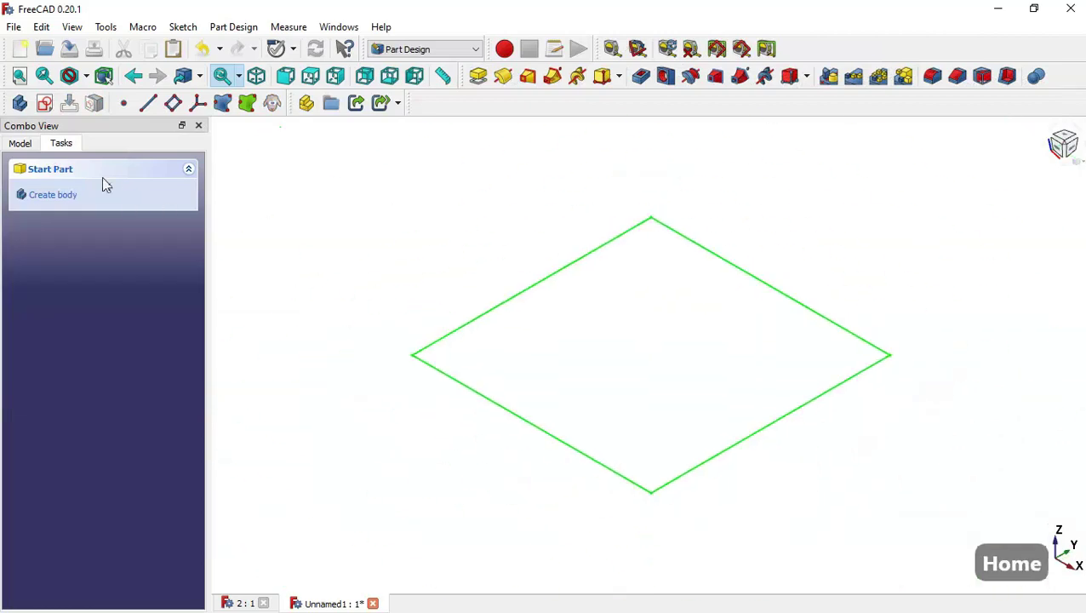
click(20, 144)
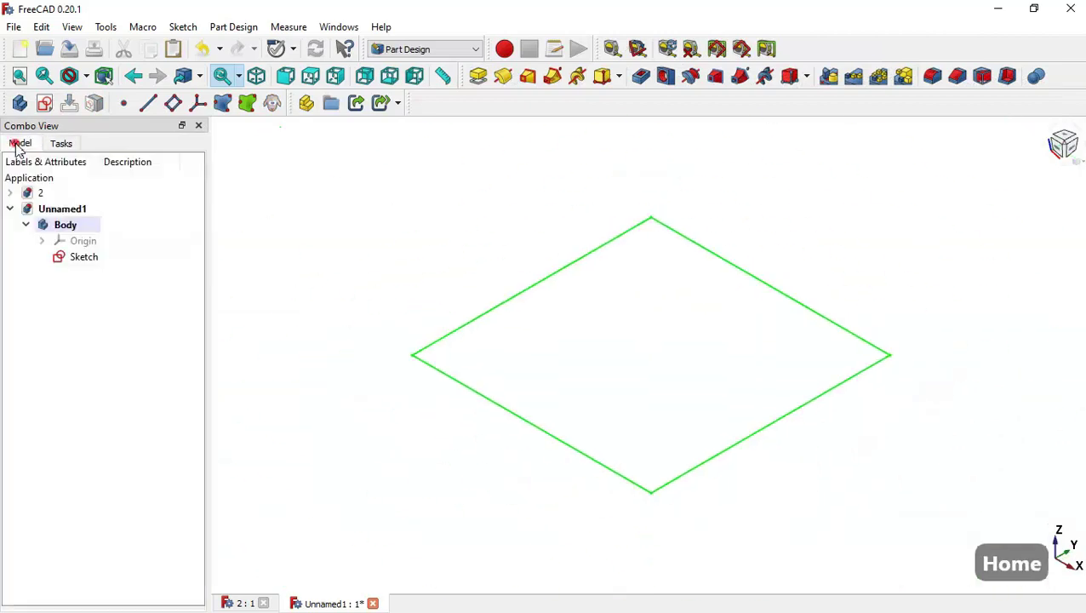
click(97, 260)
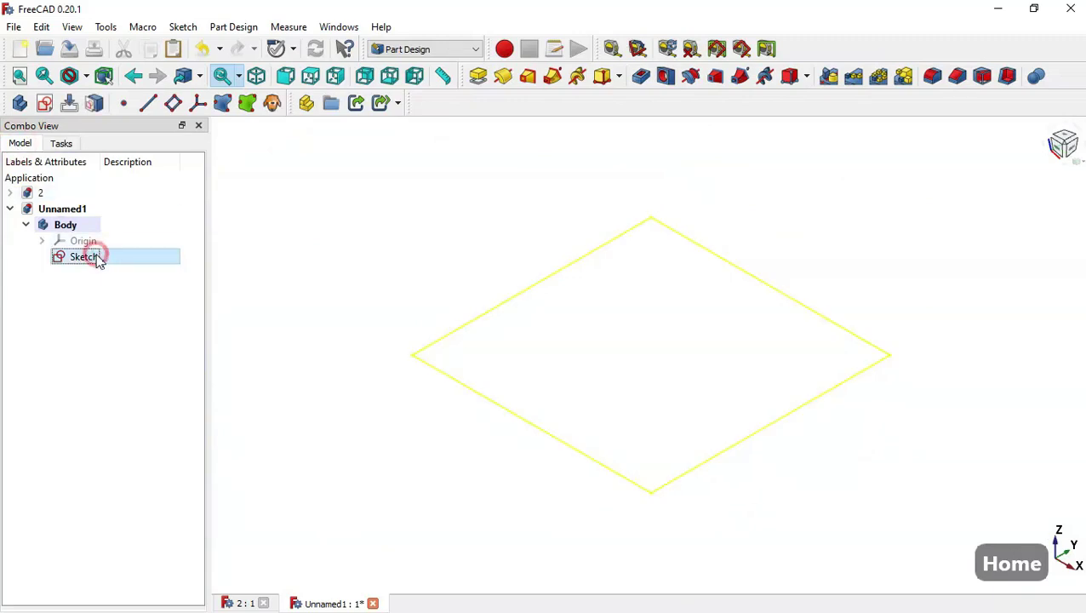
click(479, 77)
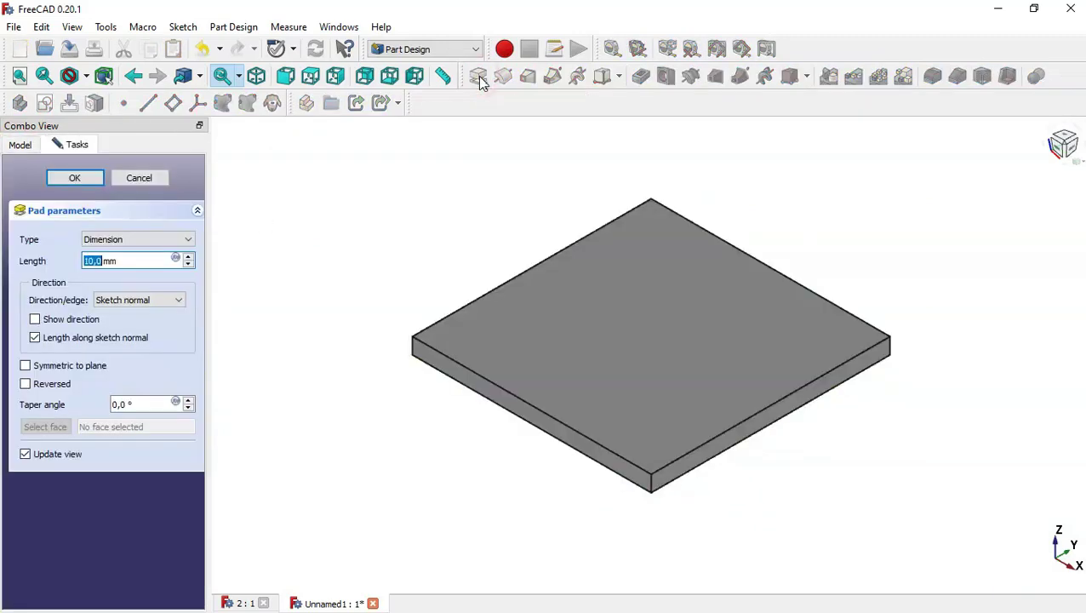
- Check the reference plate thickness, set the pad length to 5 mm, then select the plate's top face
drag(206, 249, 245, 252)
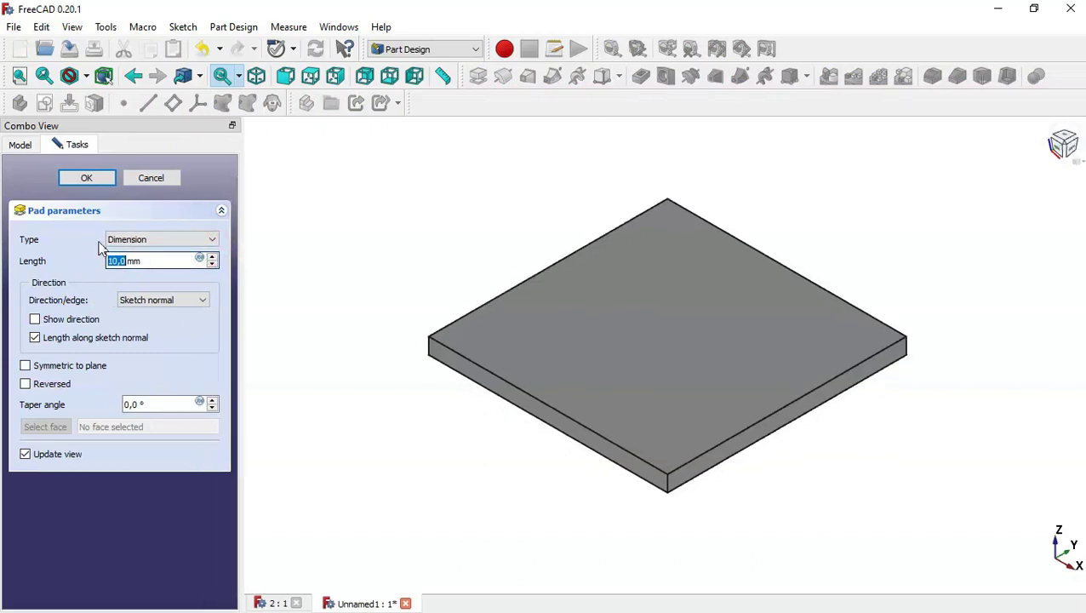
click(271, 605)
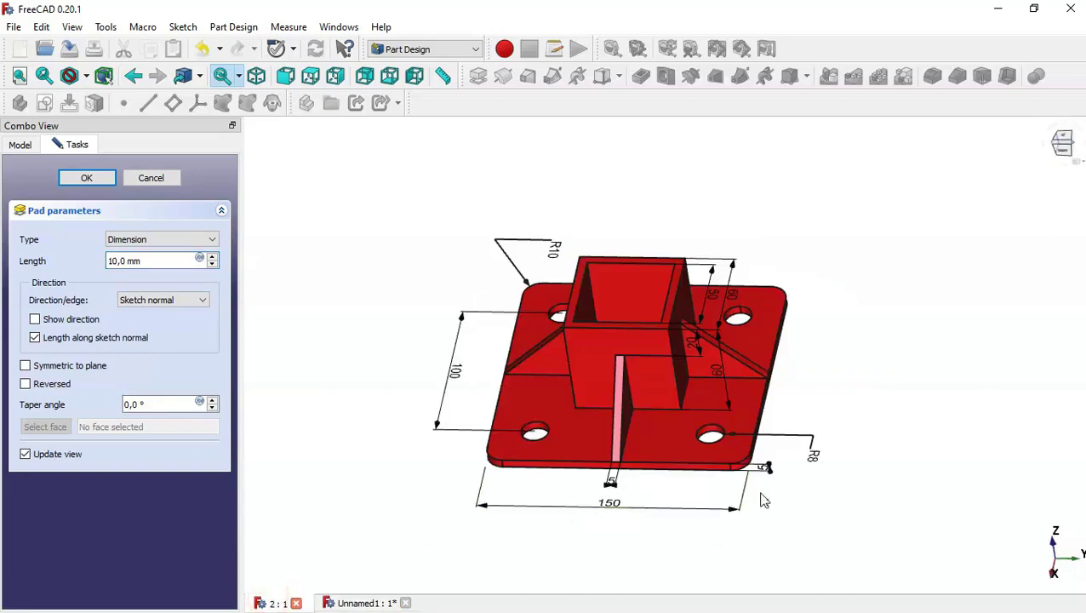
scroll(764, 500, up, 3)
middle_drag(752, 475, 813, 442)
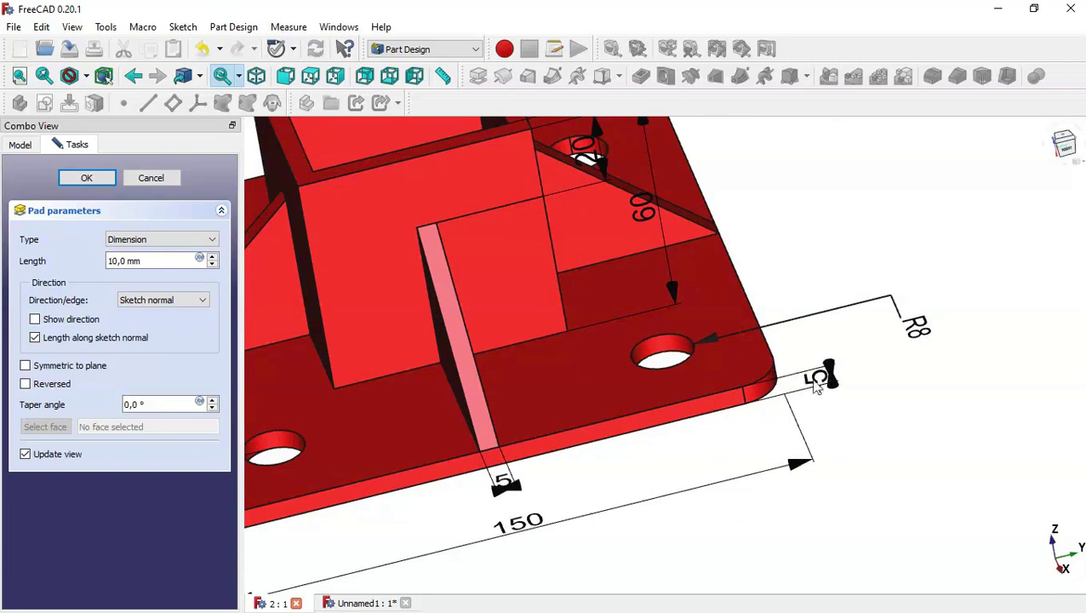
click(366, 603)
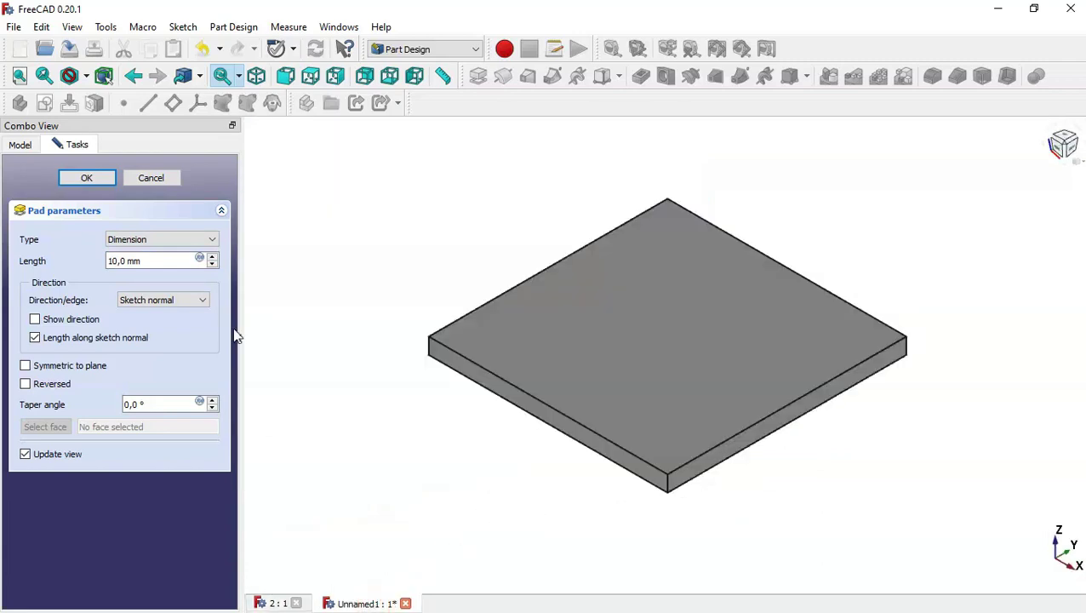
drag(139, 260, 75, 266)
text(5)
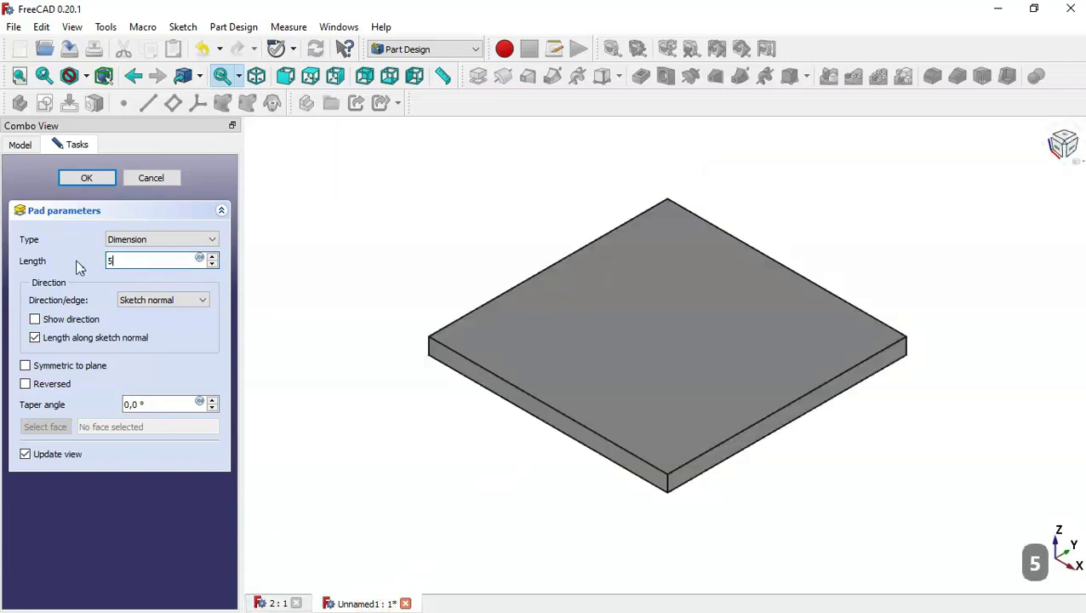
click(85, 181)
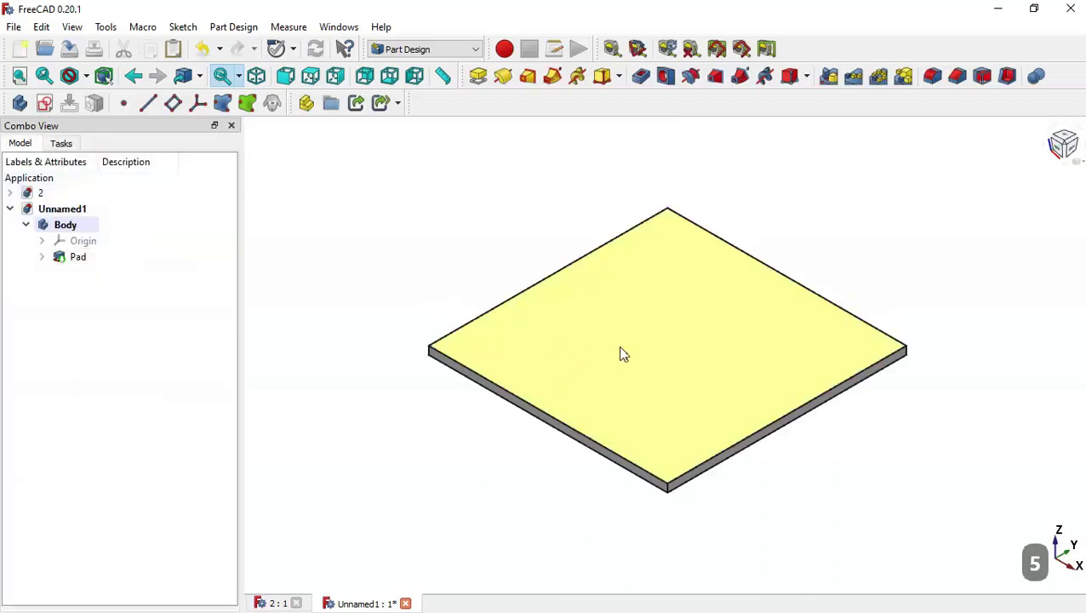
click(624, 354)
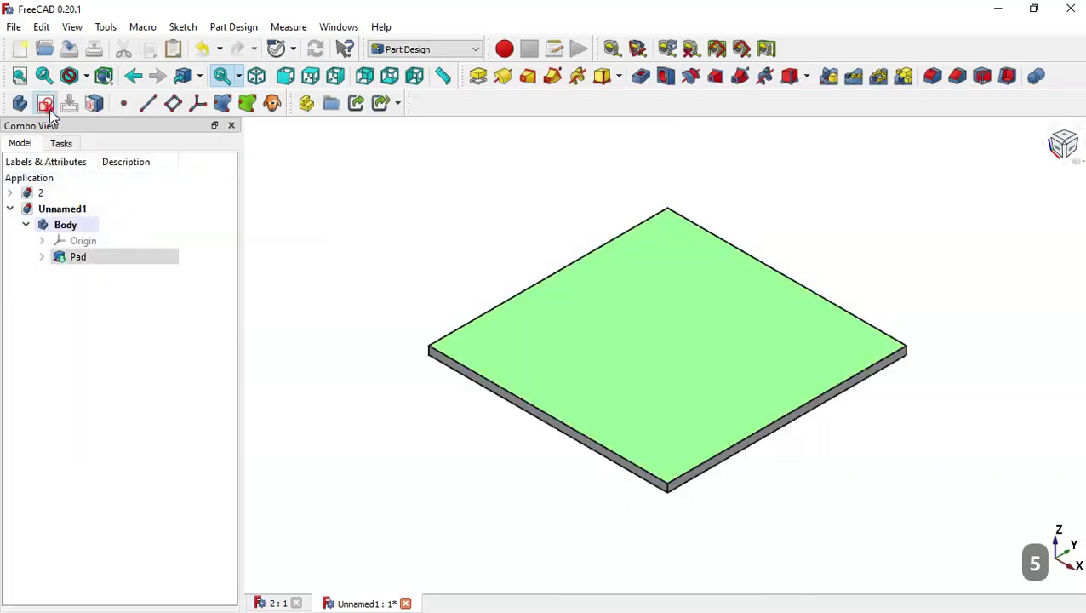
- Start a new sketch on the plate's top face after reviewing the reference part
click(47, 108)
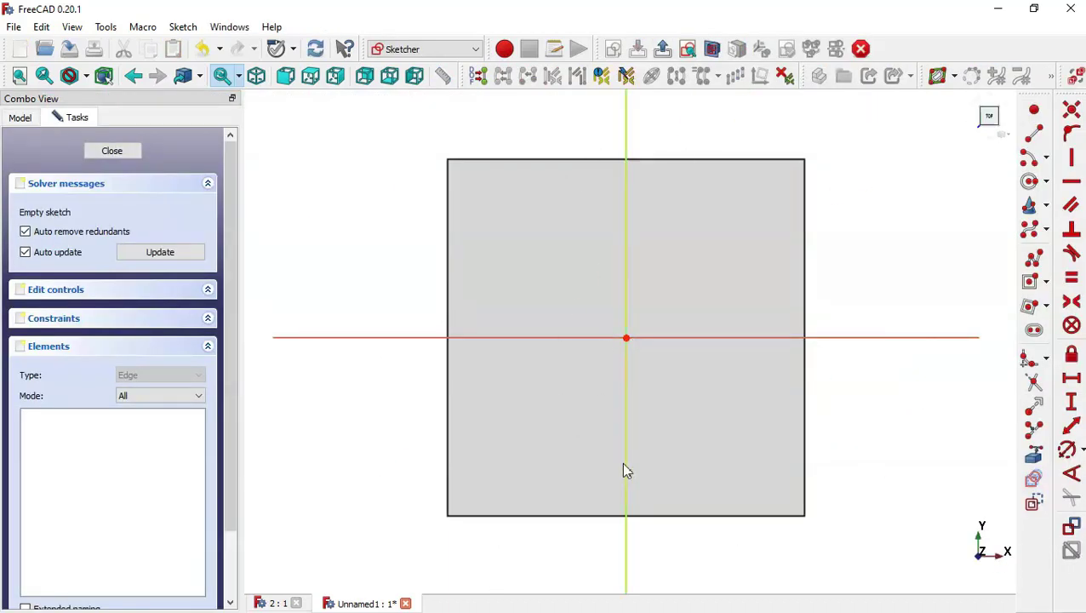
click(277, 602)
scroll(635, 528, down, 5)
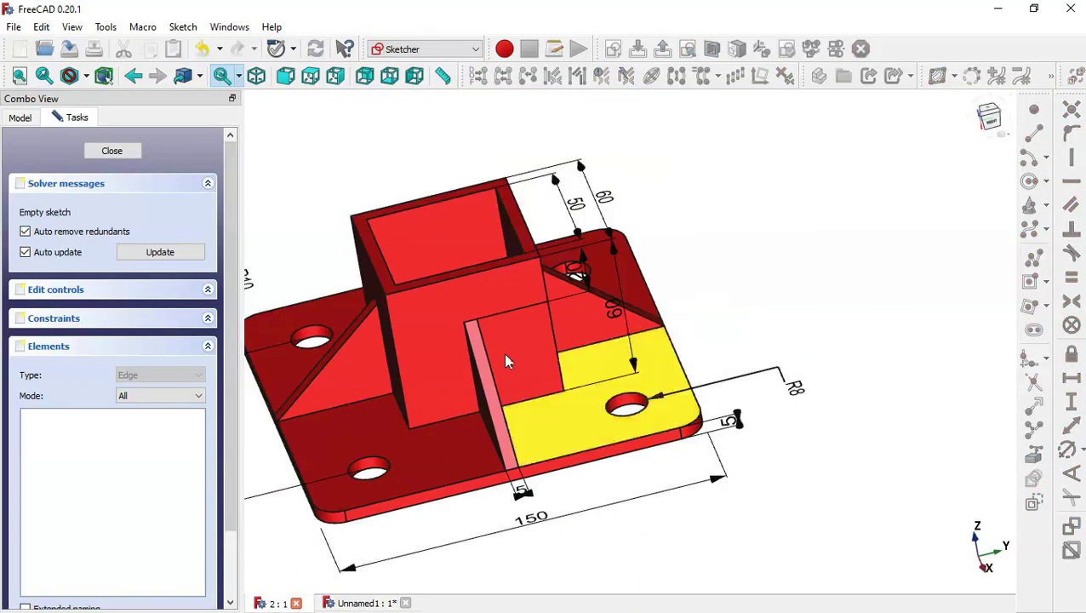
scroll(500, 152, up, 4)
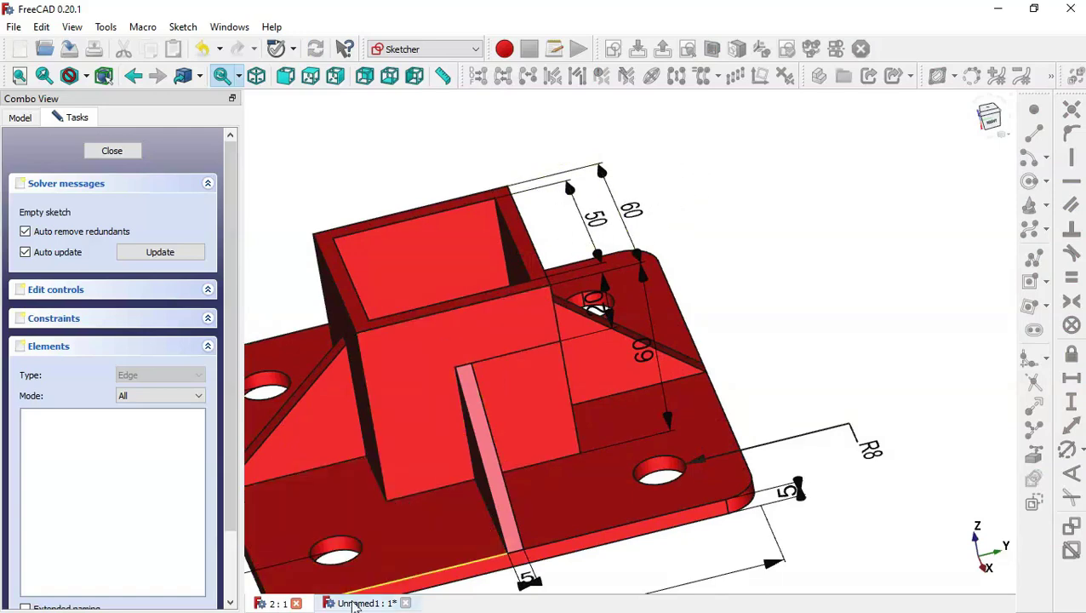
click(353, 603)
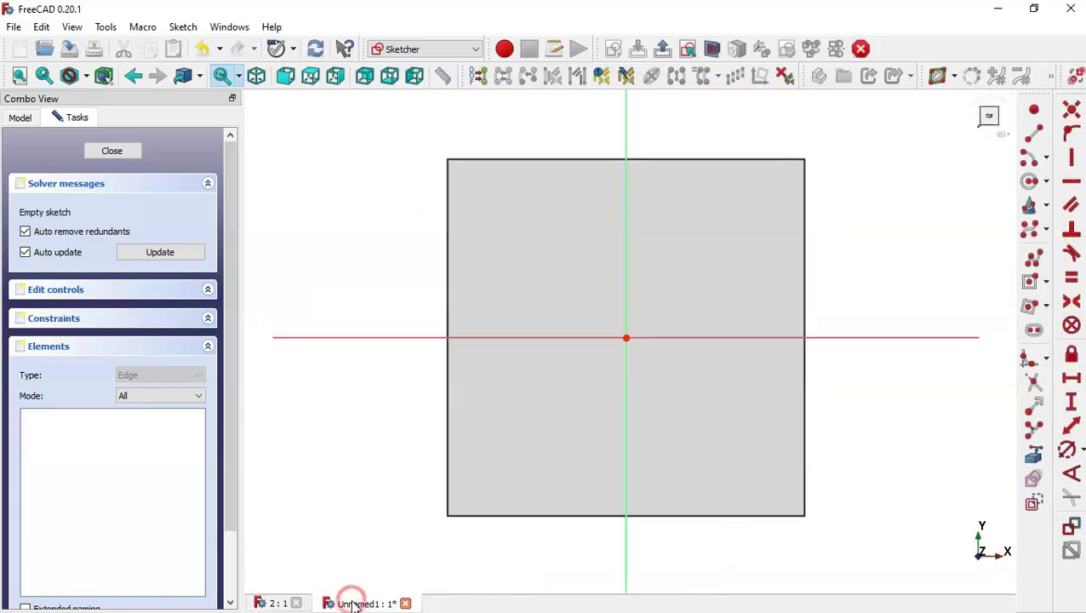
- Draw an outer and an inner square, both centred on the origin
click(1047, 283)
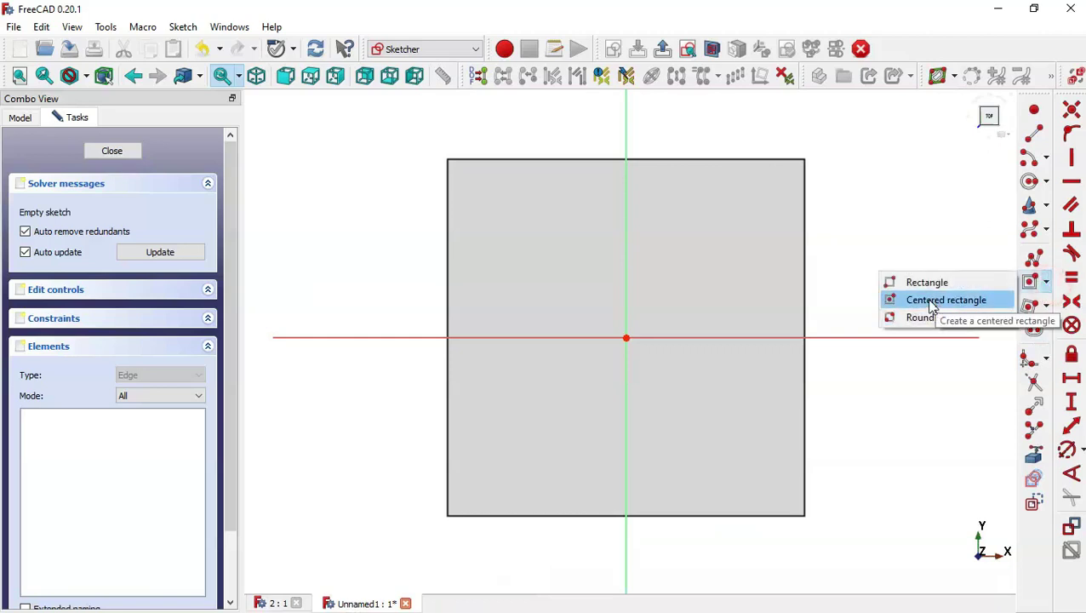
click(1048, 308)
click(1049, 308)
click(936, 324)
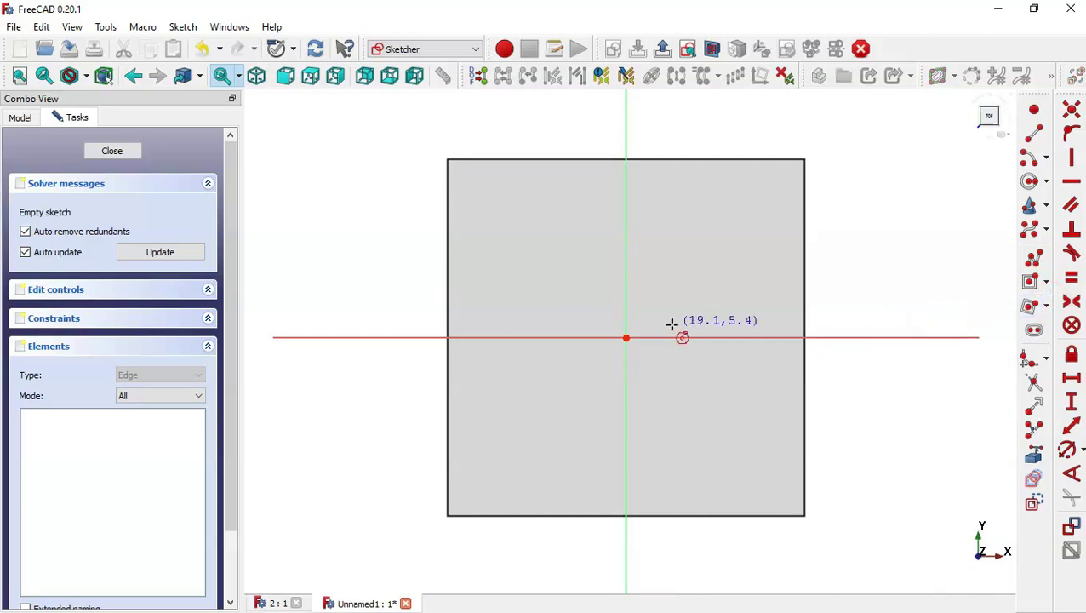
click(626, 337)
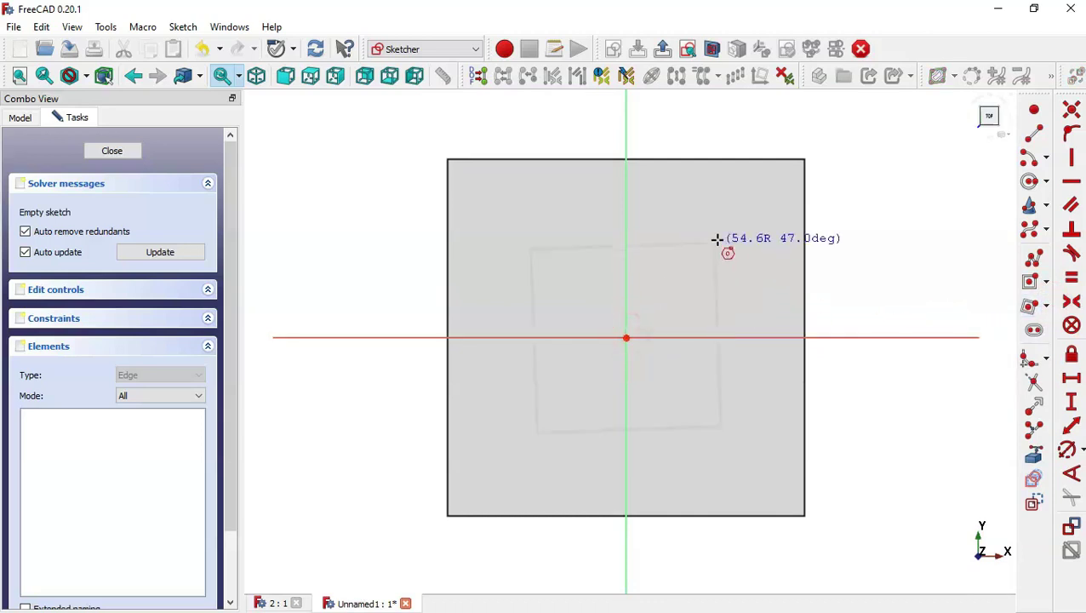
click(830, 134)
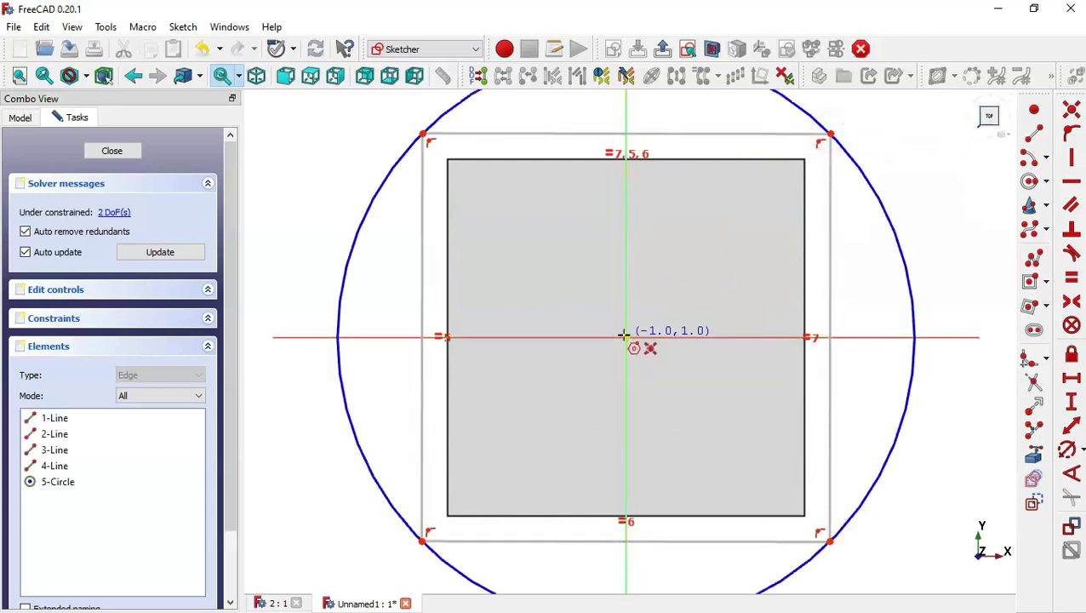
click(627, 337)
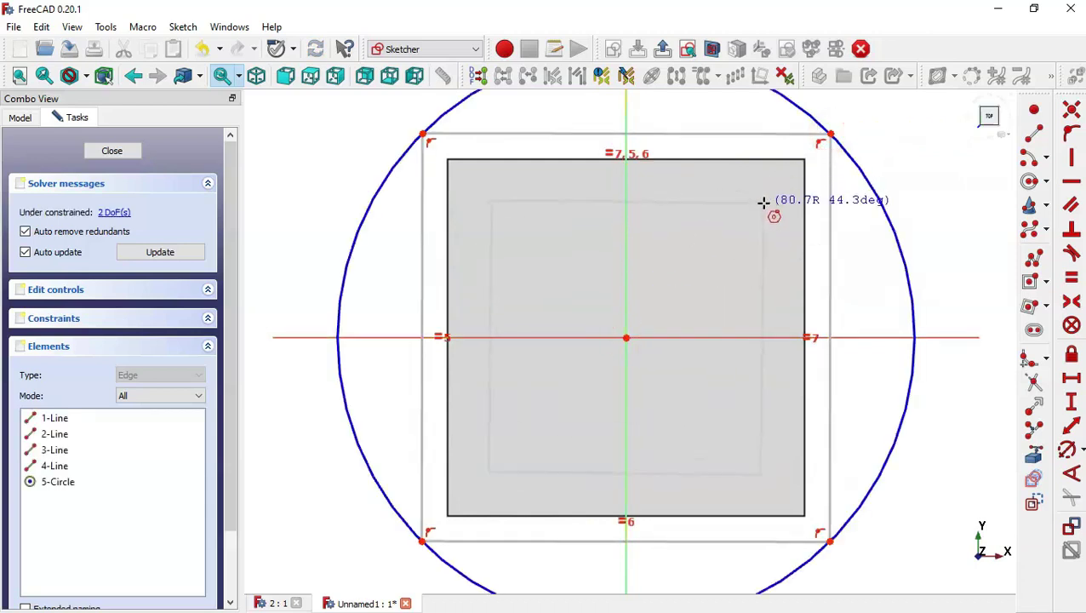
click(770, 194)
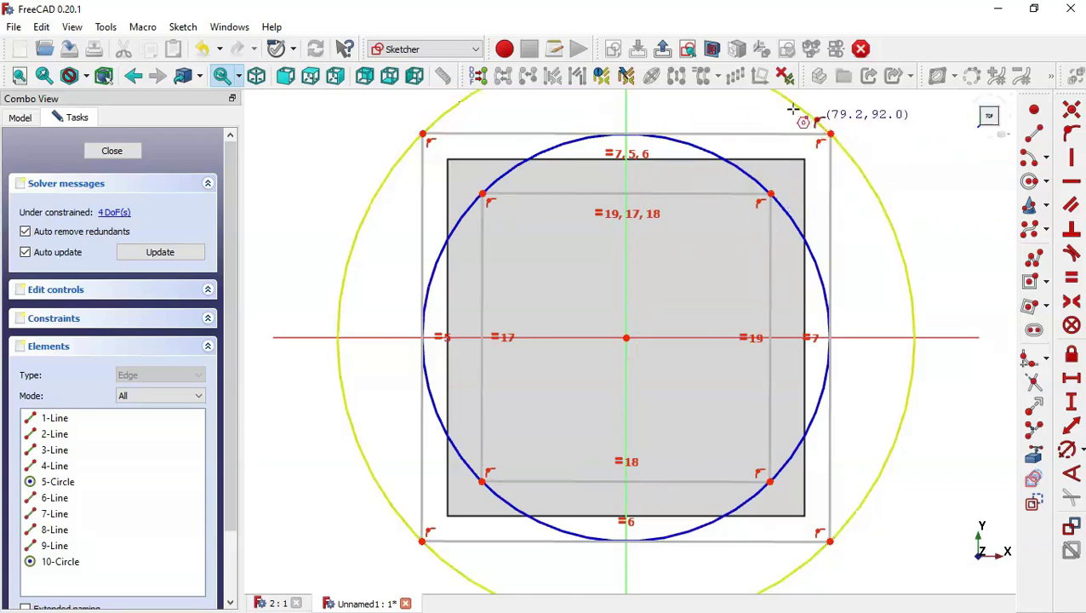
- Make both squares' top edges horizontal and set their widths to 60 mm and 50 mm
click(1071, 180)
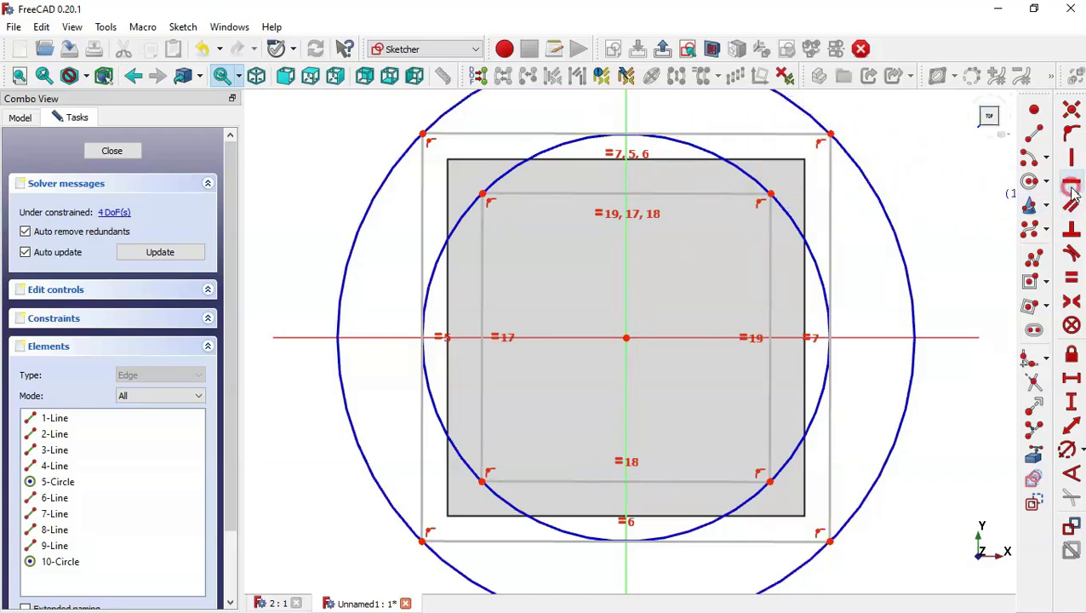
click(745, 133)
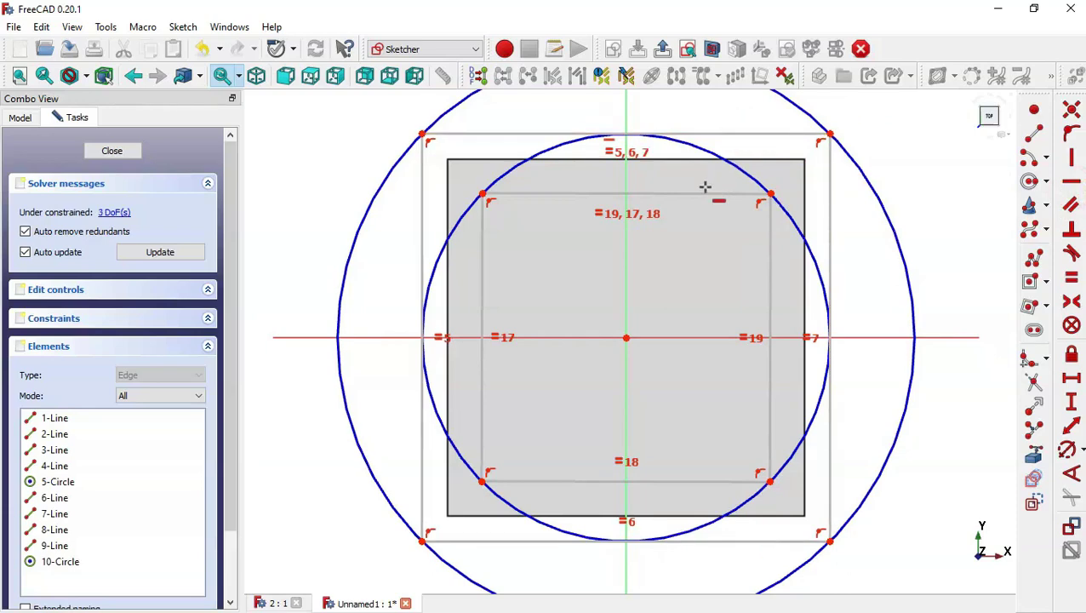
click(706, 194)
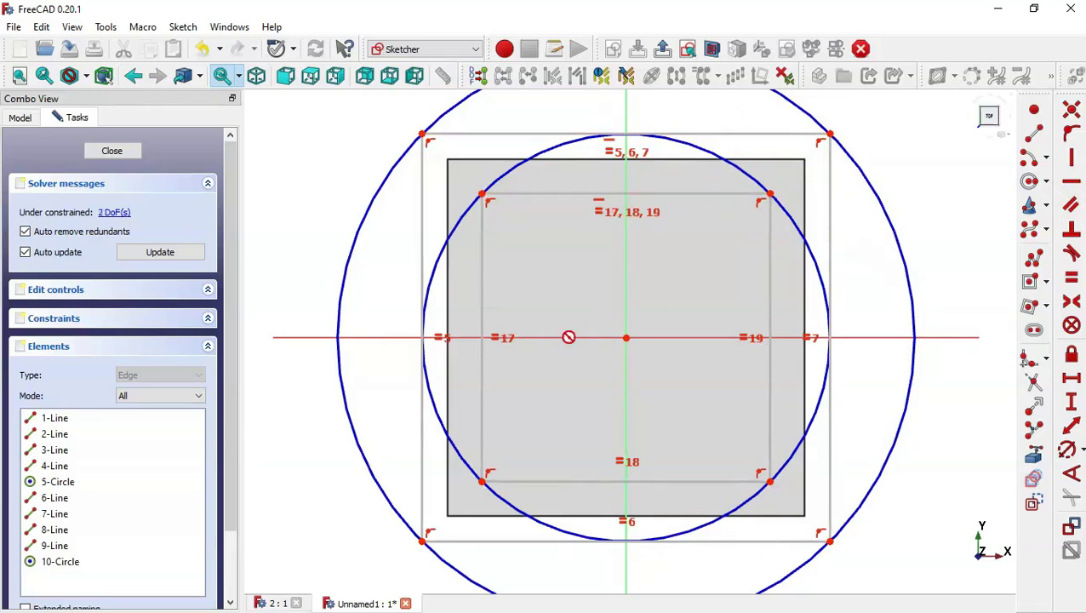
scroll(569, 338, down, 3)
scroll(551, 230, up, 1)
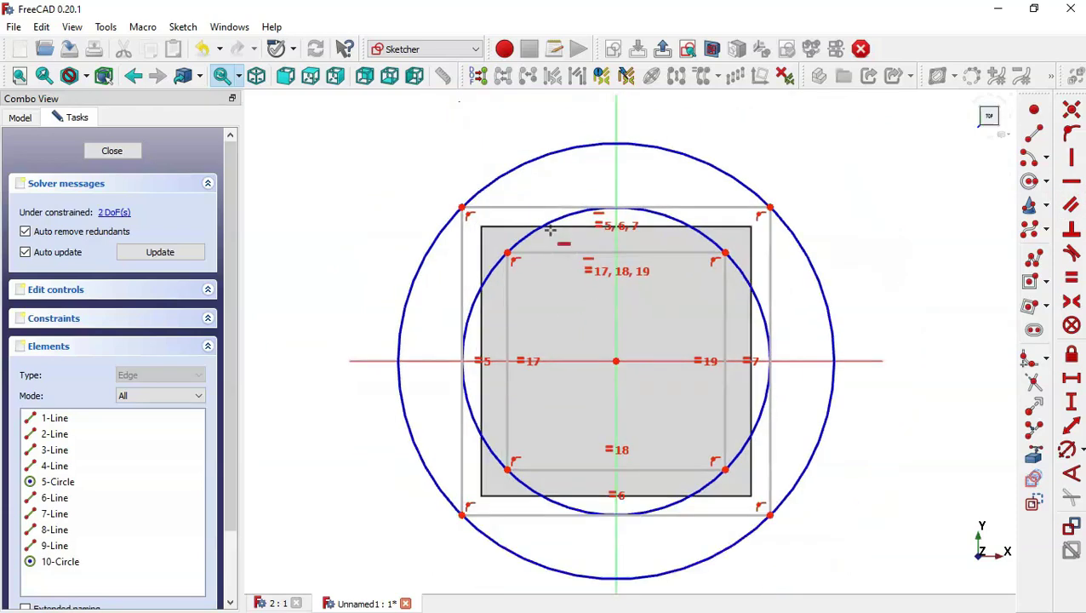
click(1072, 381)
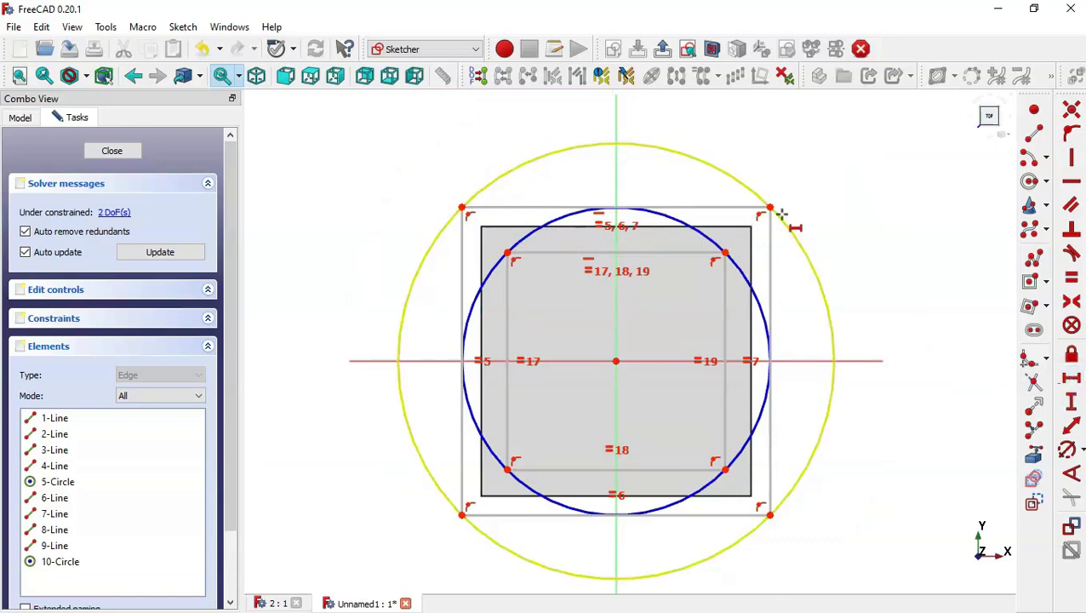
click(677, 205)
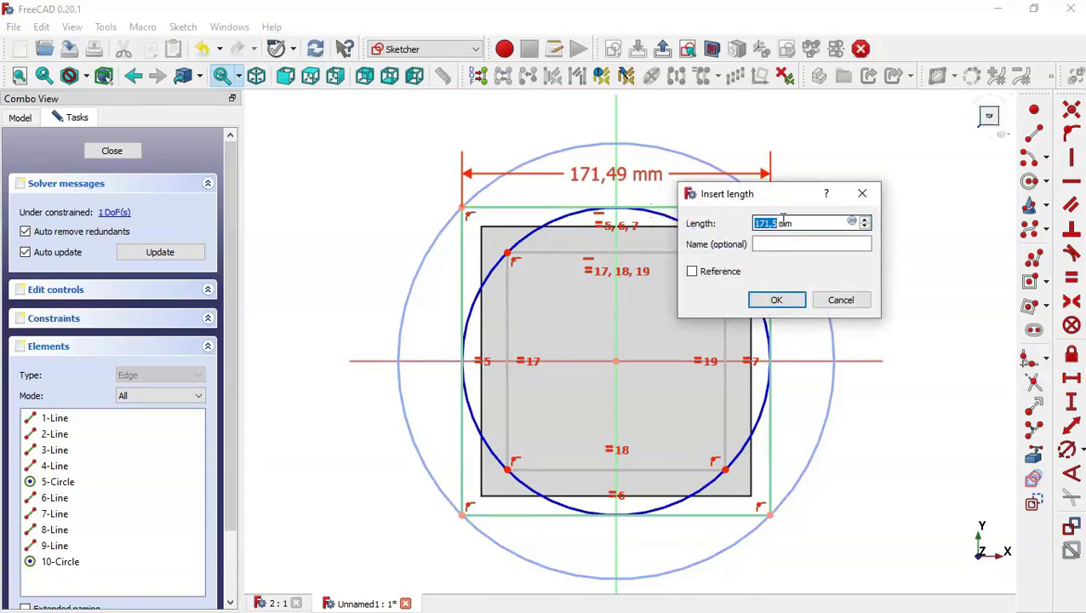
text(60)
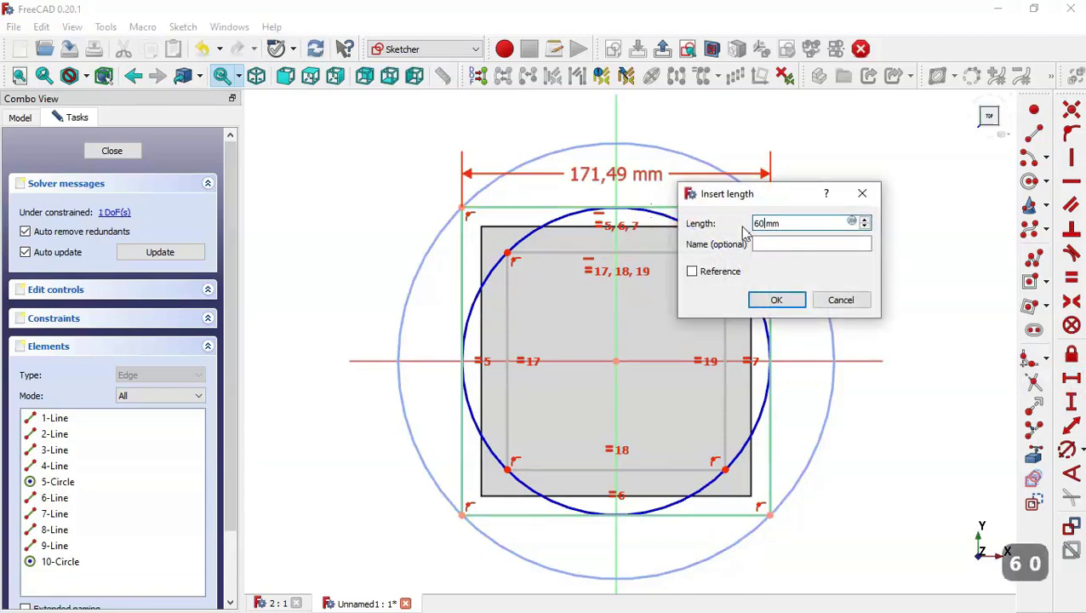
key(Return)
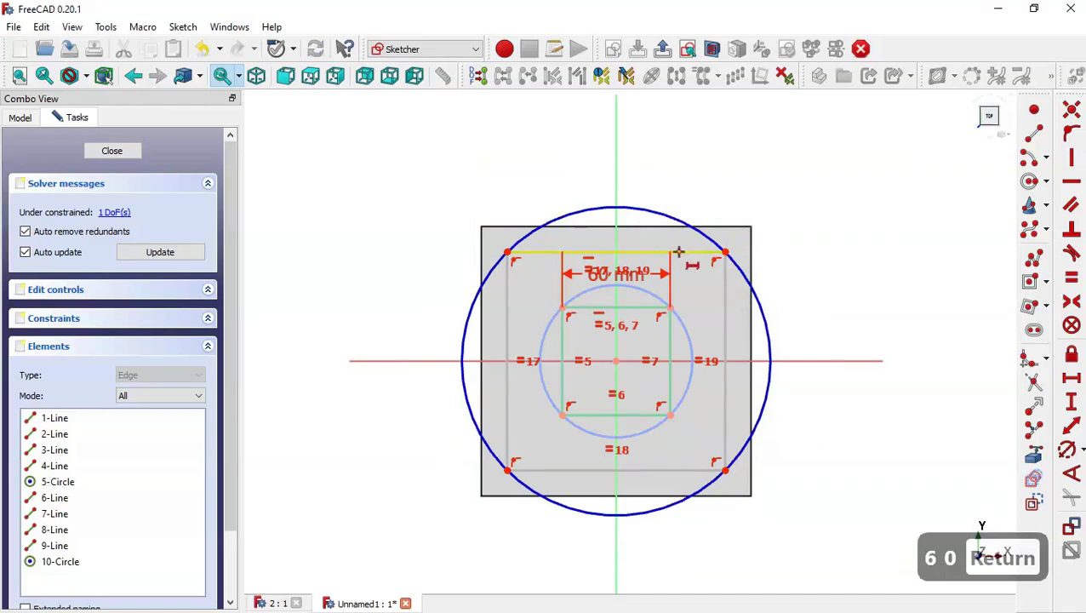
click(679, 252)
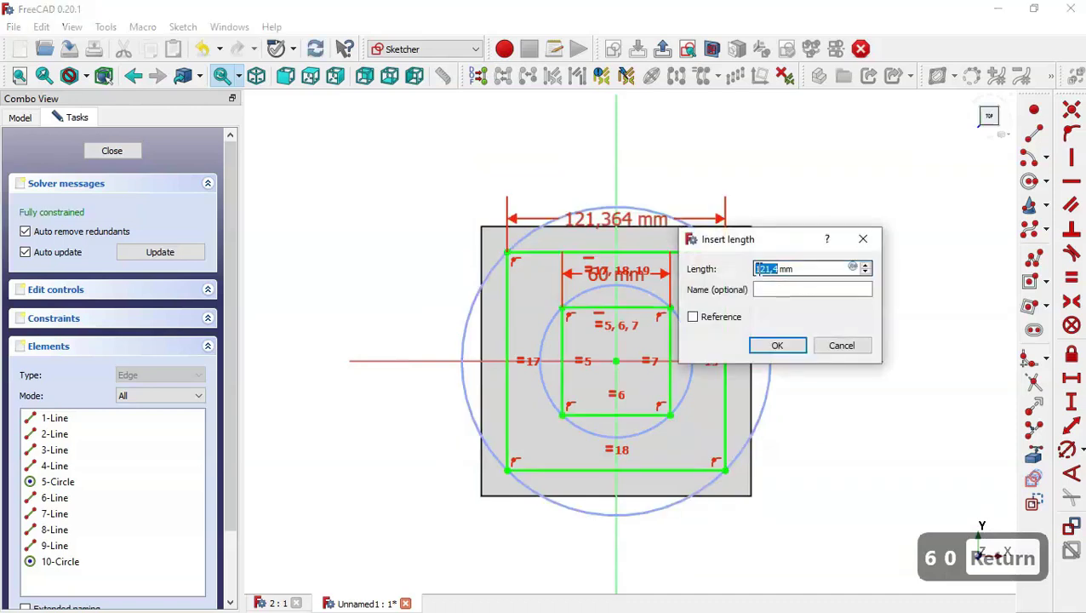
text(5)
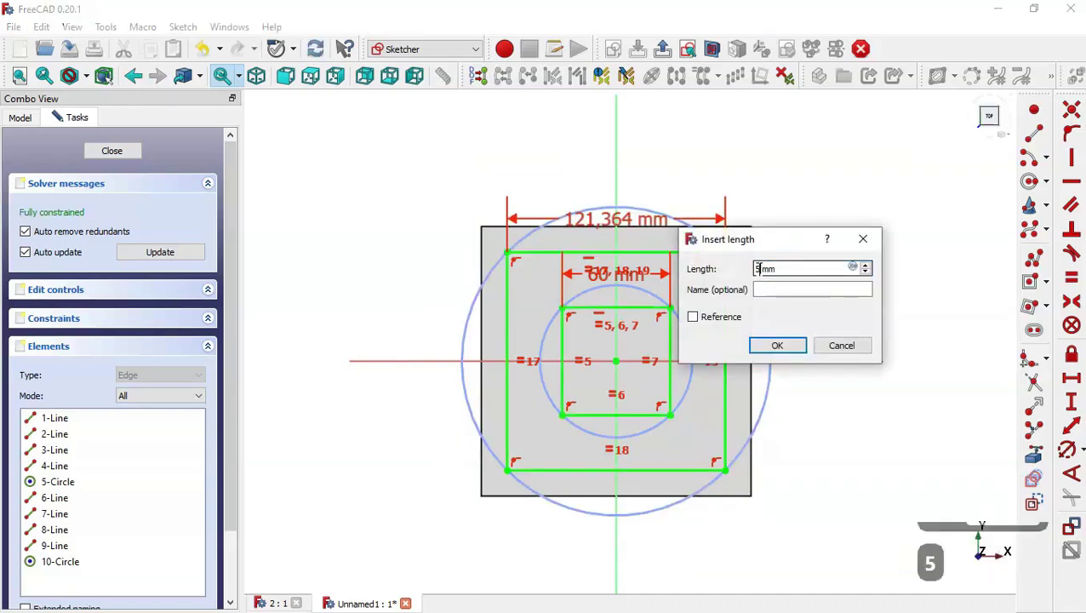
text(0)
key(Return)
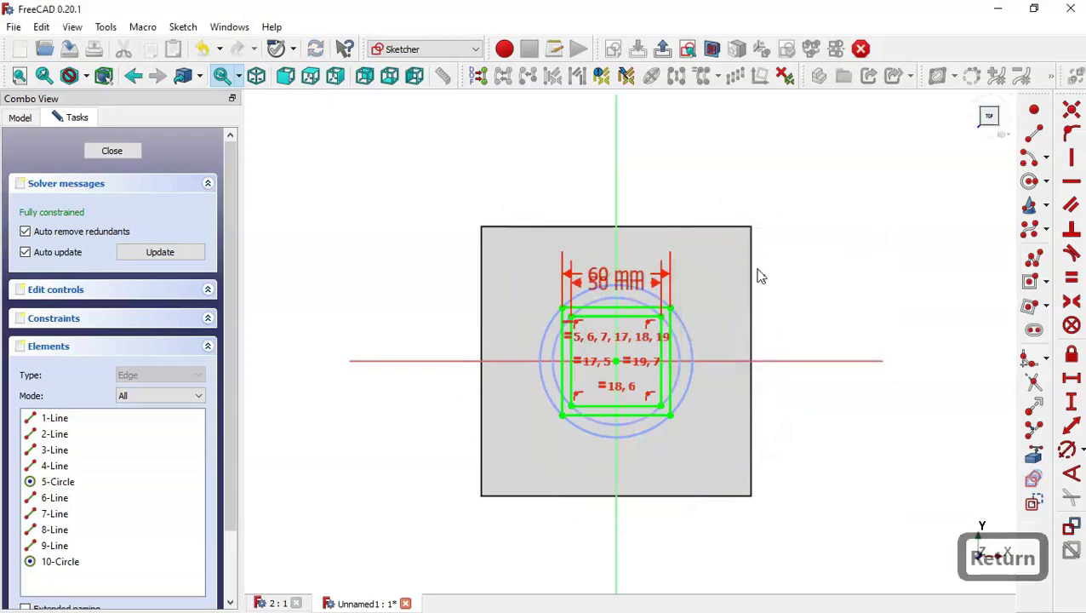
- Close the sketch and pad the two-square outline 60 mm high, checking the reference tube
click(120, 154)
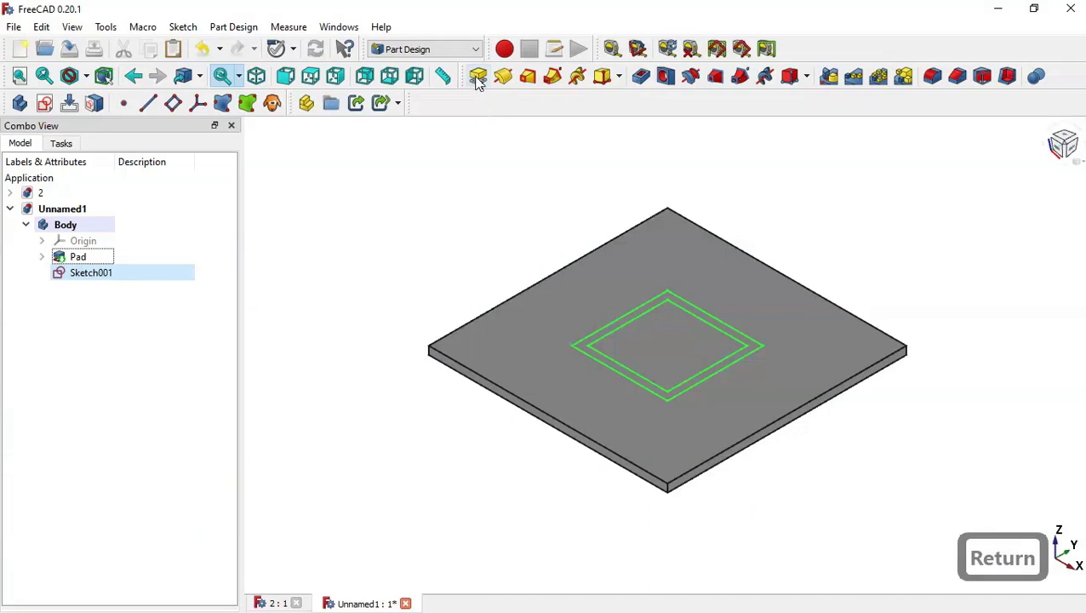
click(478, 77)
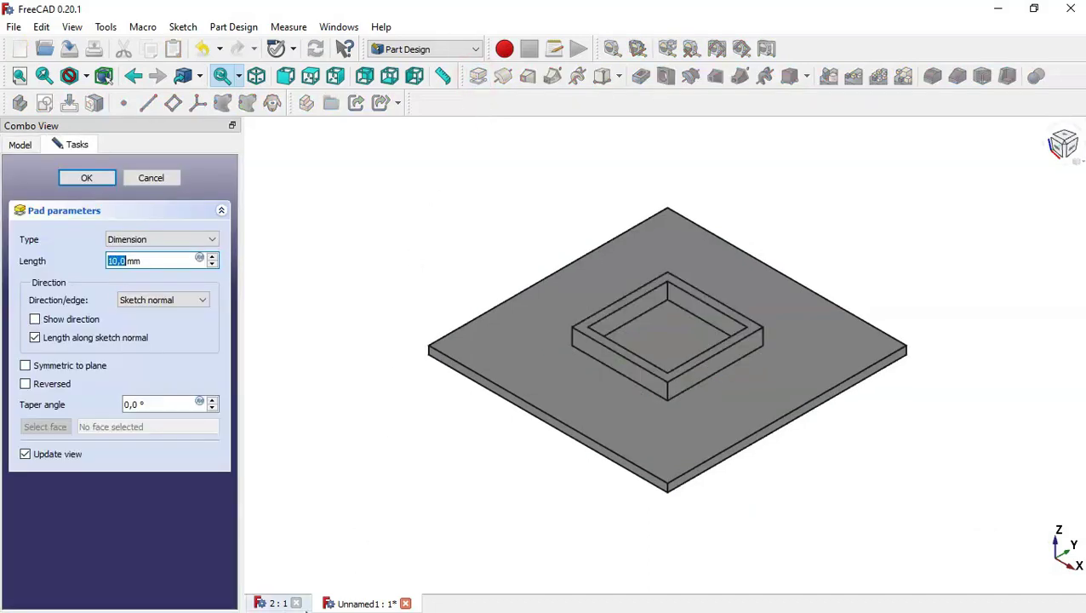
click(272, 603)
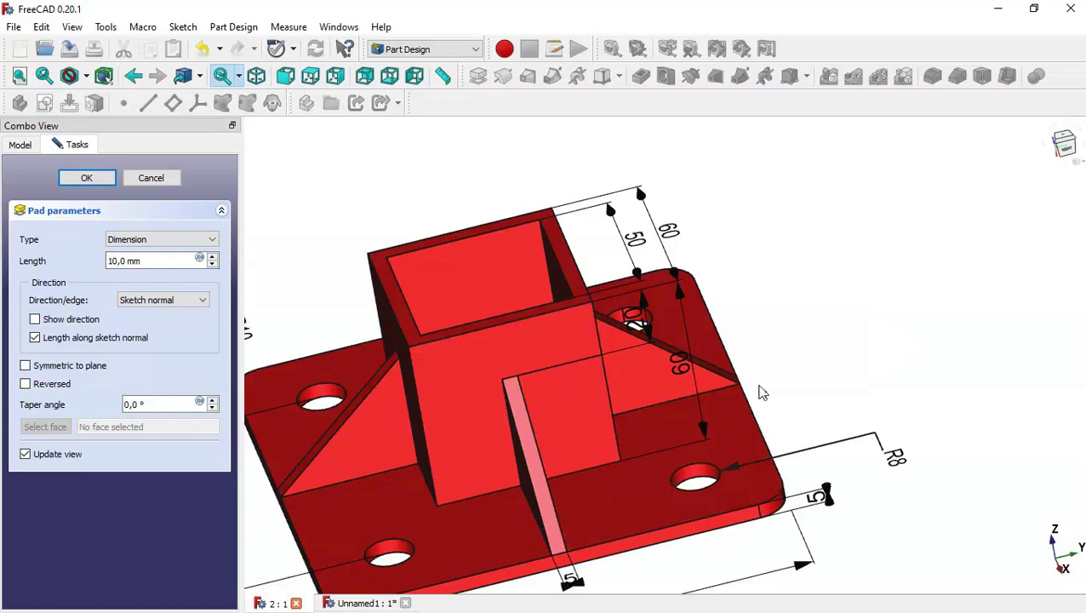
key(0)
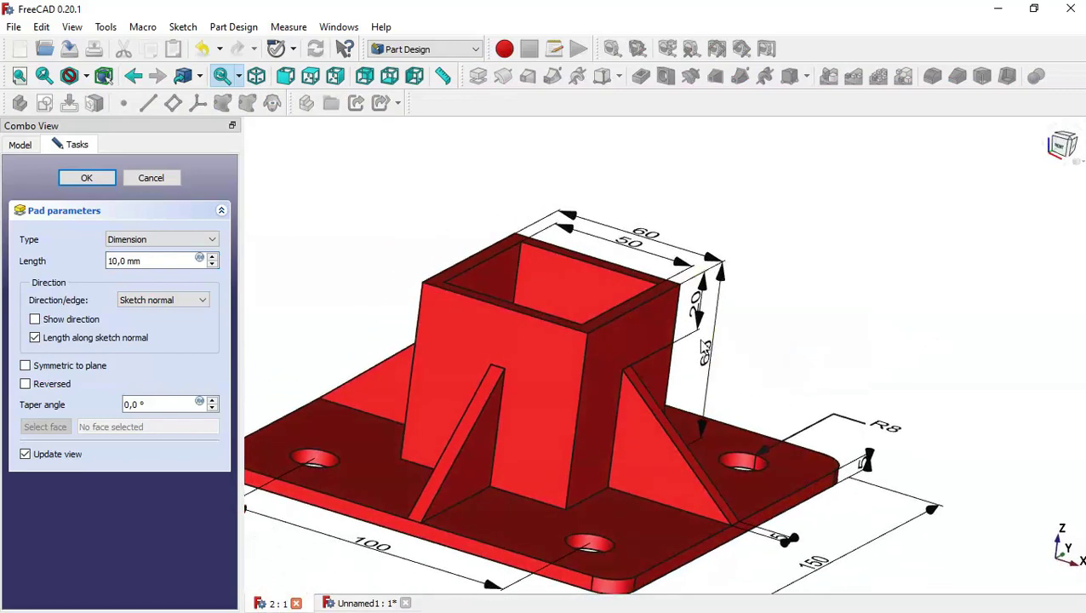
middle_drag(758, 336, 766, 352)
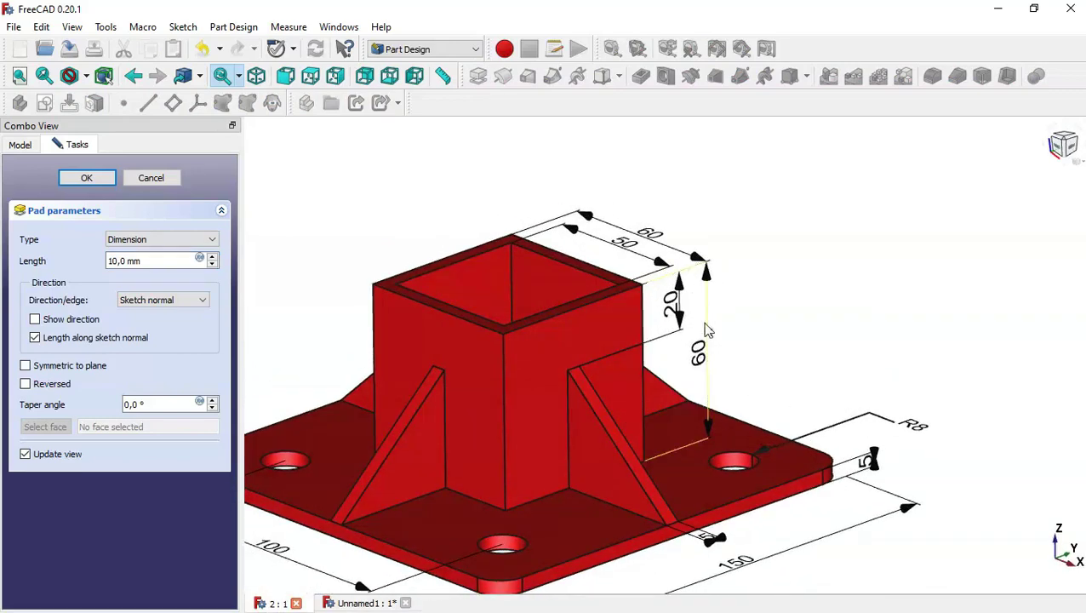
click(358, 603)
triple_click(147, 260)
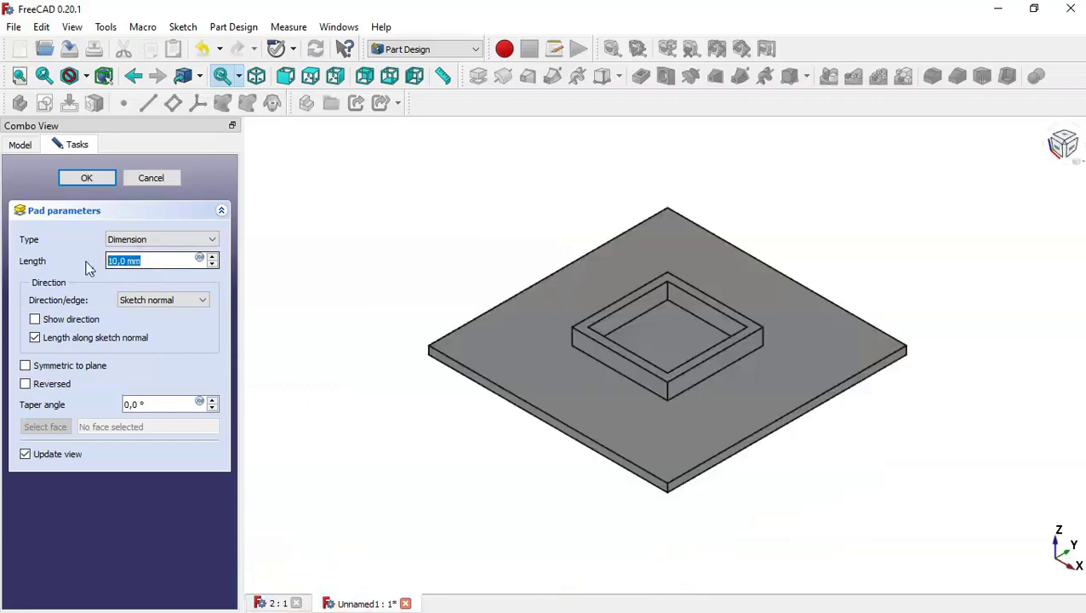
text(602)
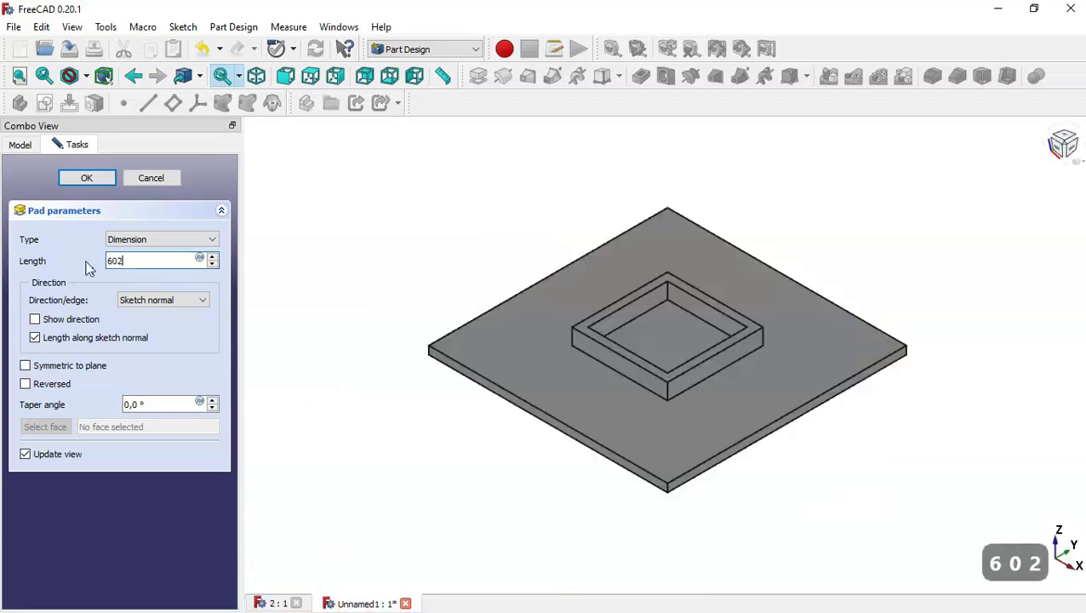
key(BackSpace)
click(87, 178)
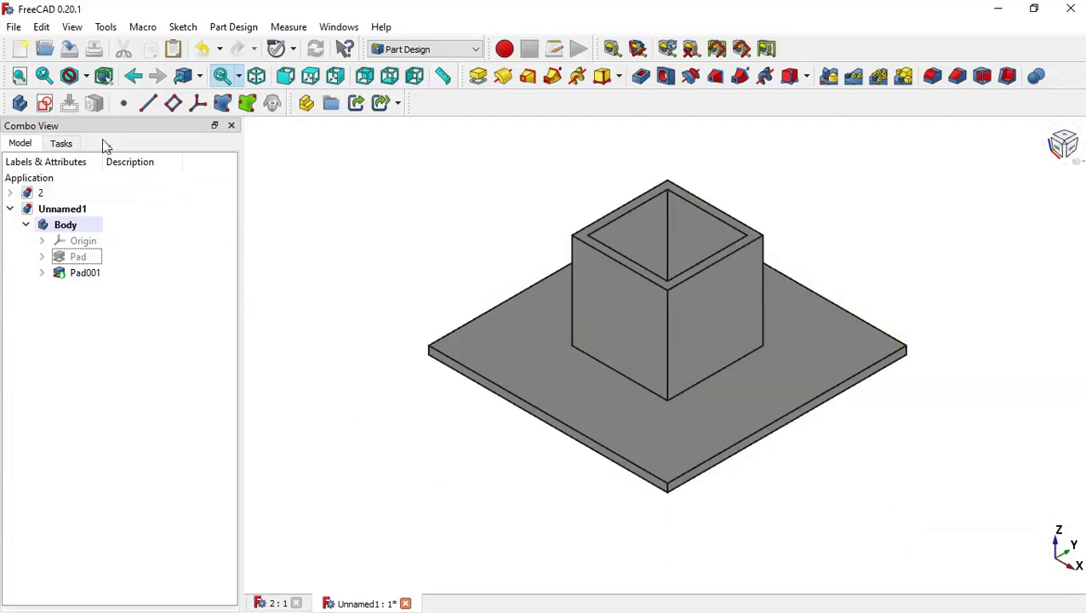
- Create a sketch on the XZ_Plane with a section view and enable External geometry
click(45, 104)
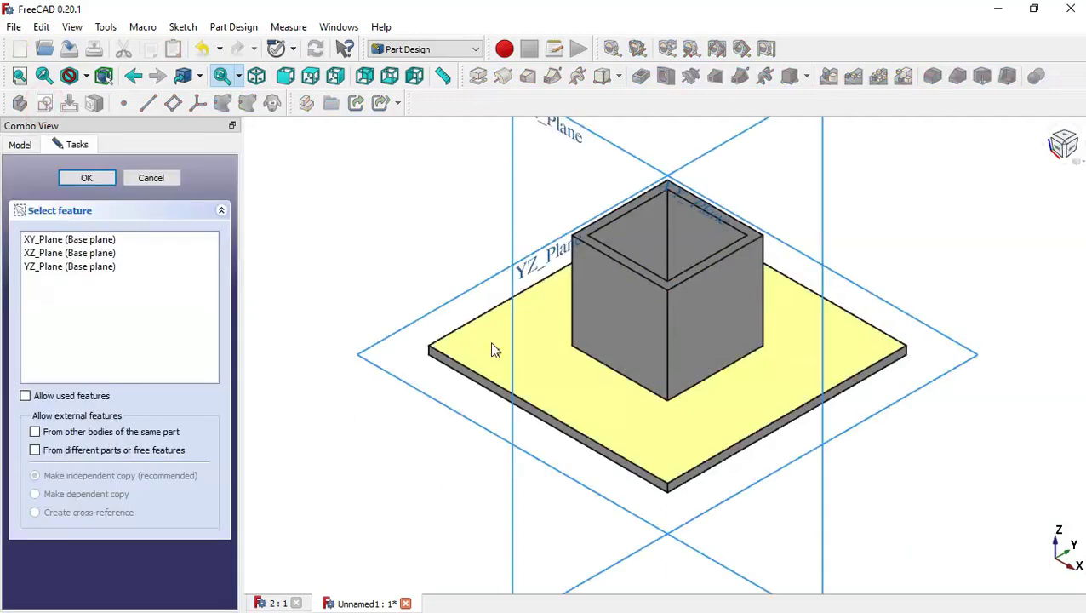
scroll(492, 346, down, 2)
scroll(489, 213, up, 2)
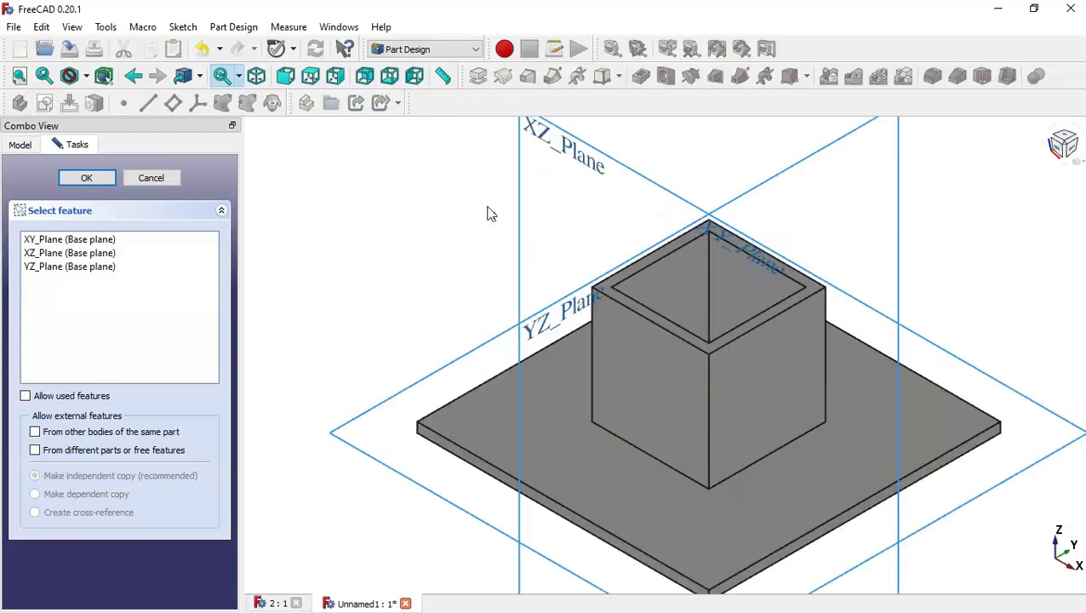
click(574, 159)
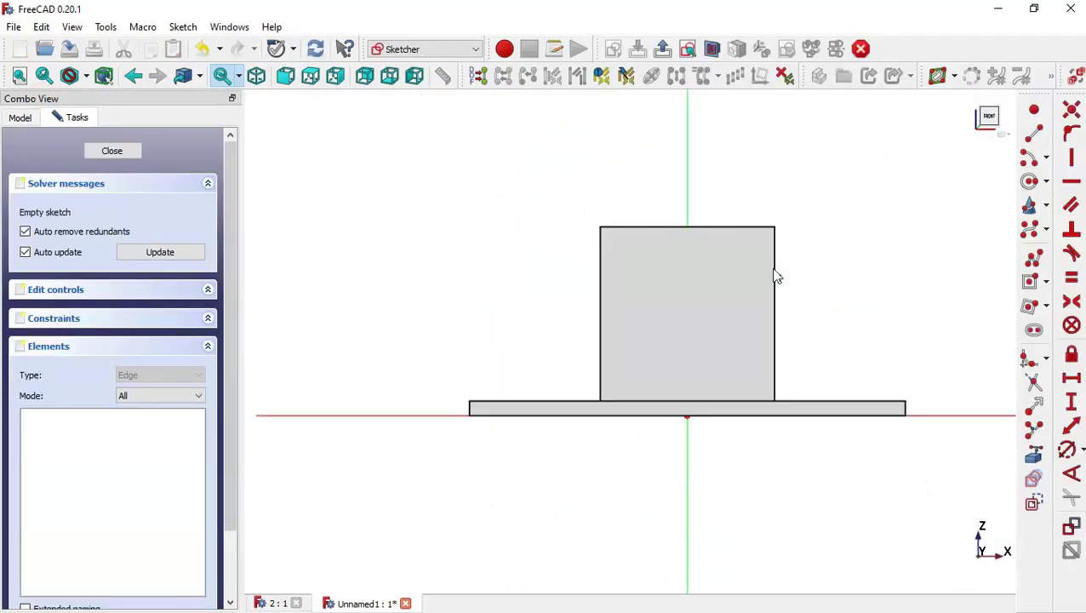
click(713, 49)
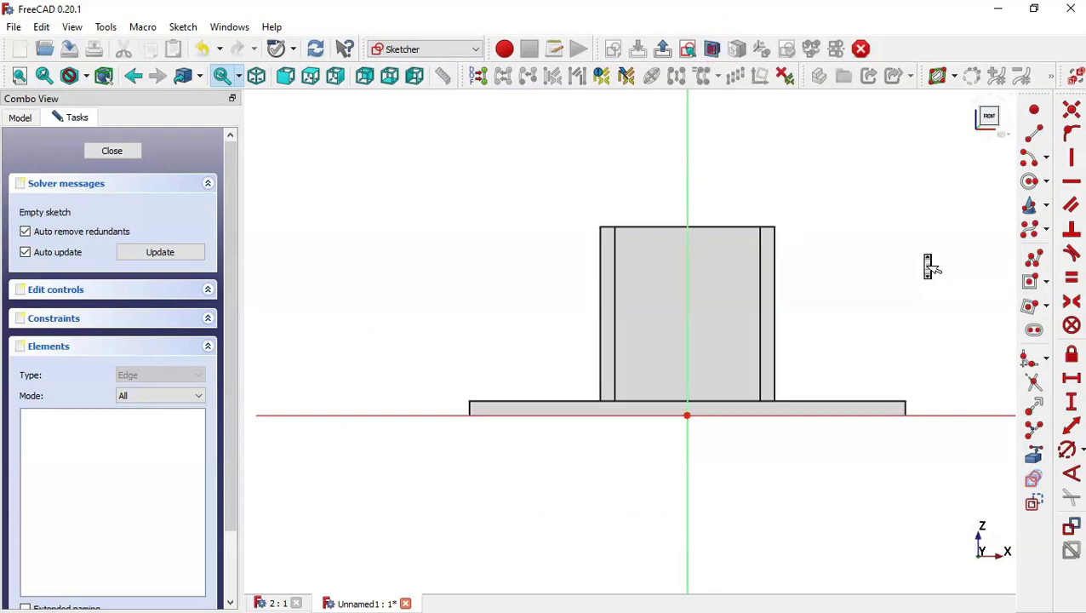
scroll(928, 262, up, 1)
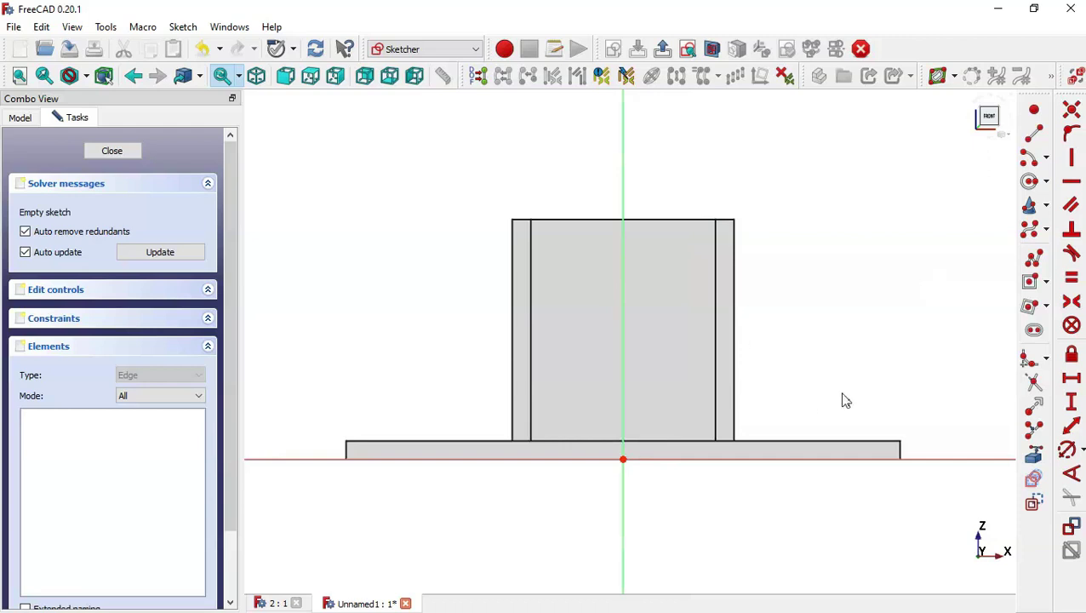
click(1034, 453)
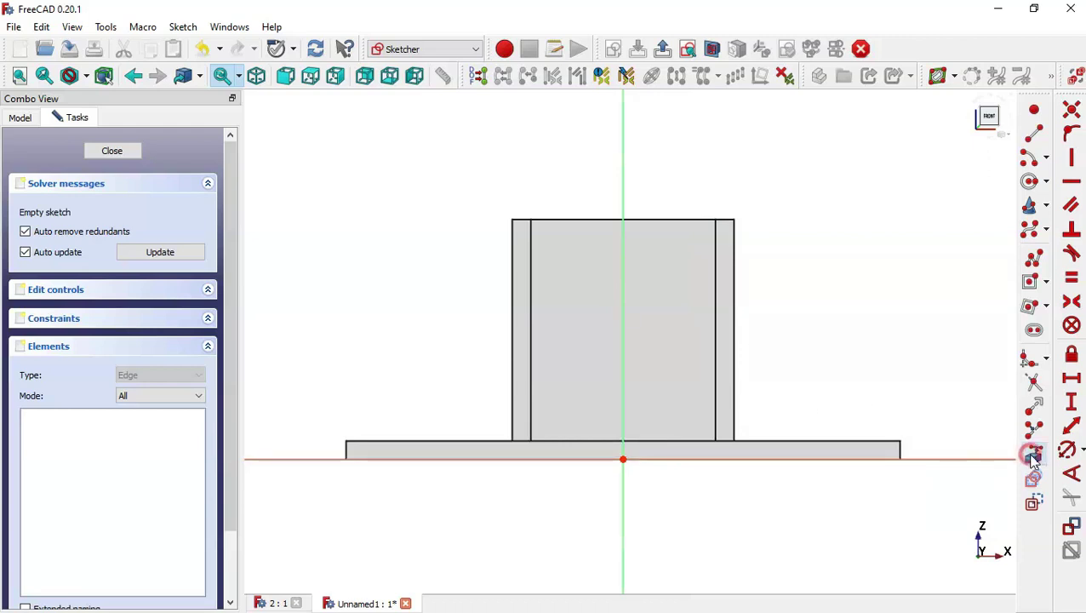
- Import the plate end and tube side edges, then draw a closed triangular rib outline
click(900, 447)
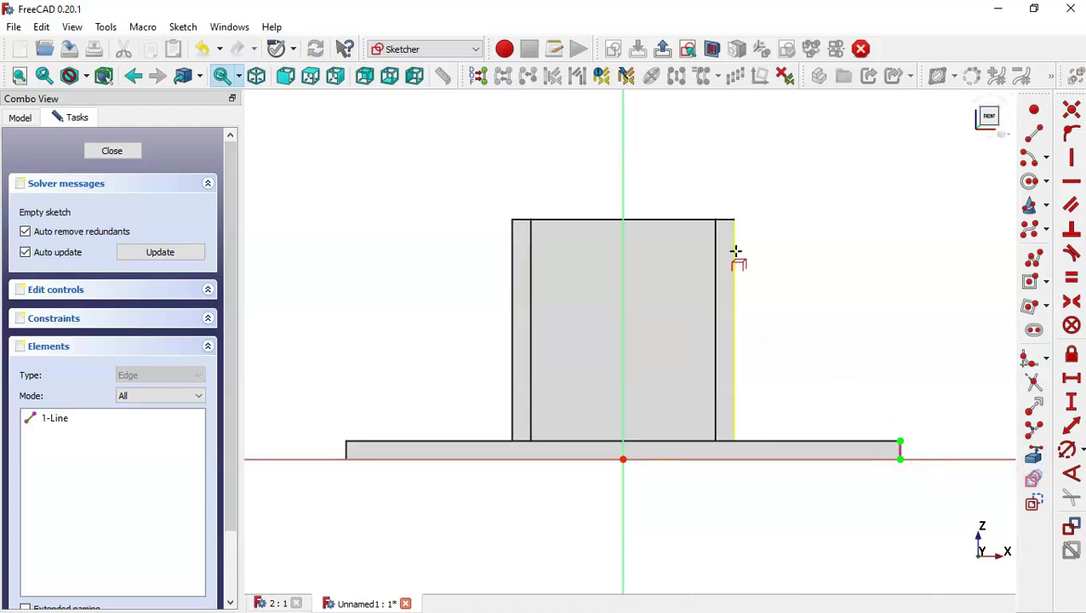
click(733, 251)
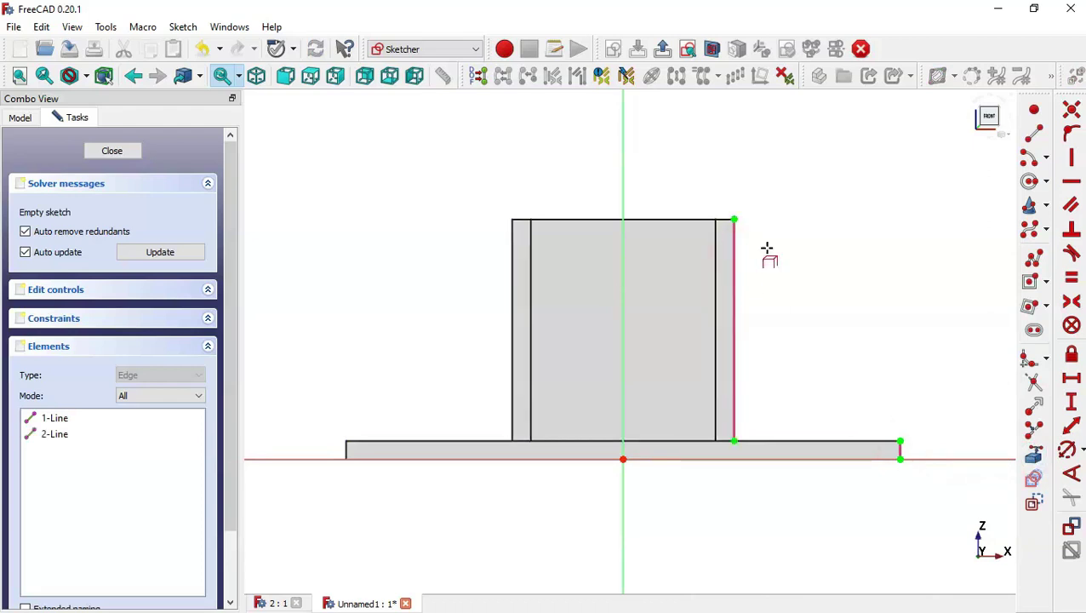
click(1032, 262)
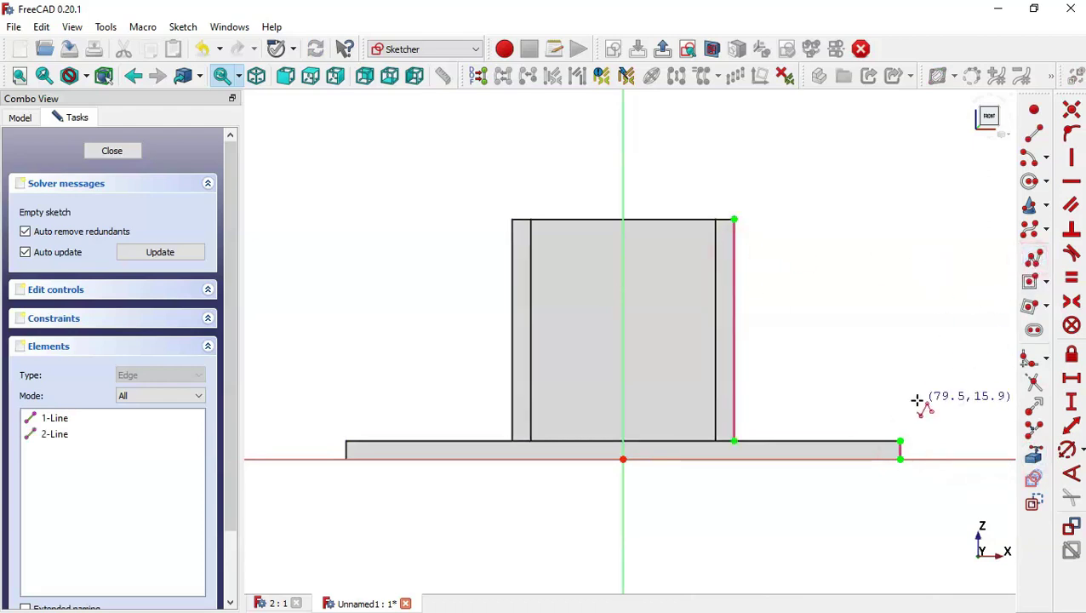
click(901, 440)
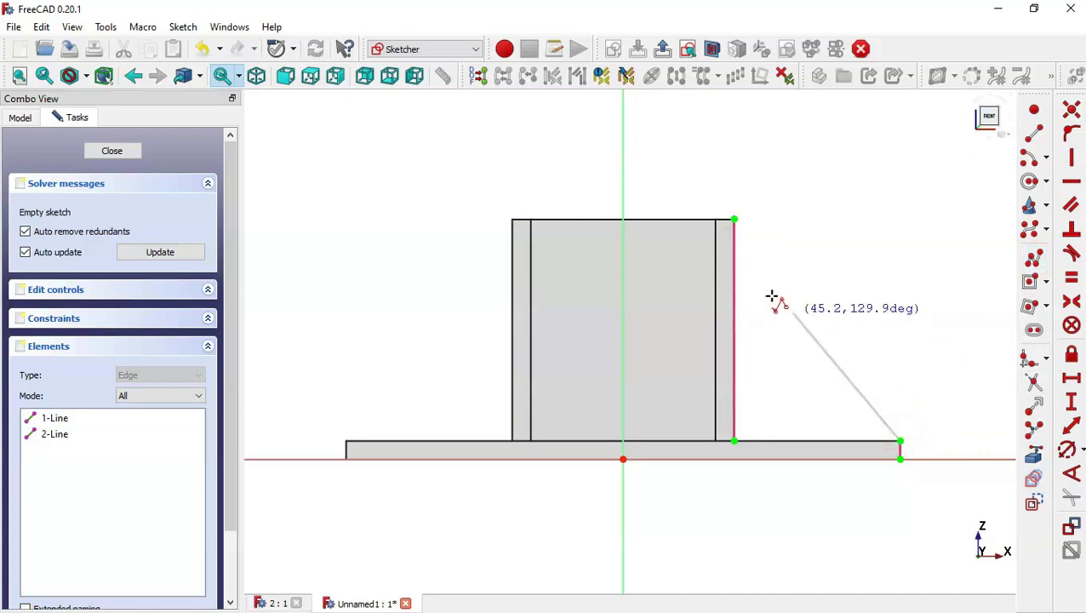
click(734, 274)
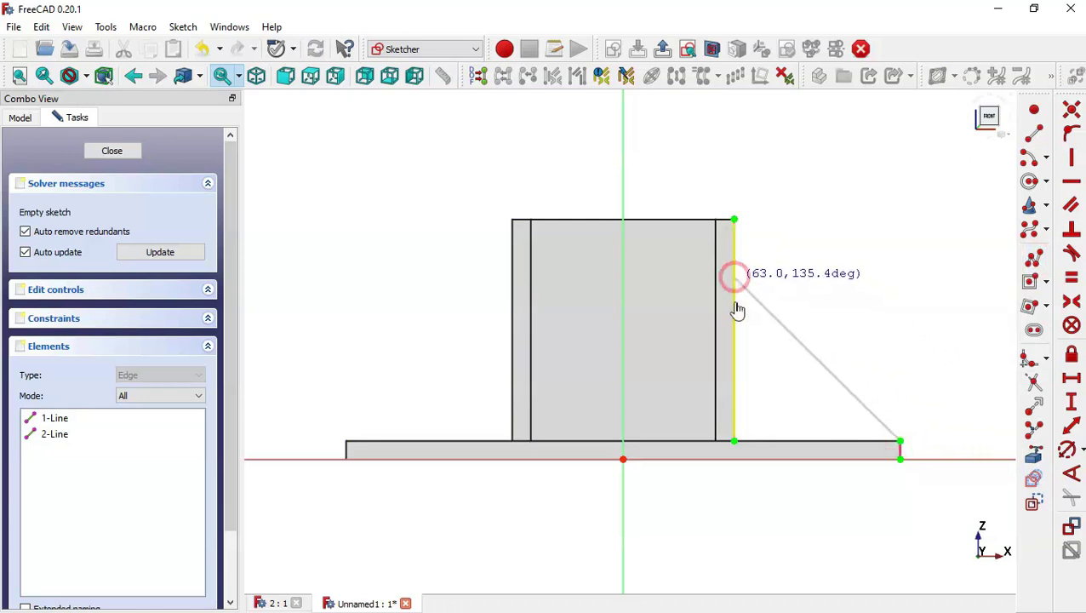
click(733, 440)
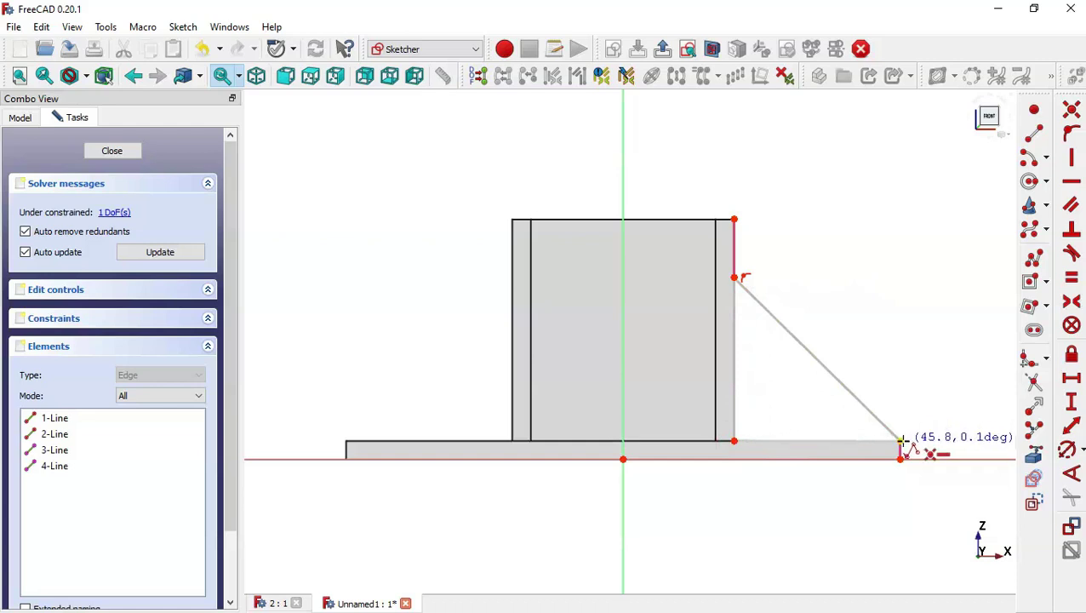
click(901, 440)
key(Escape)
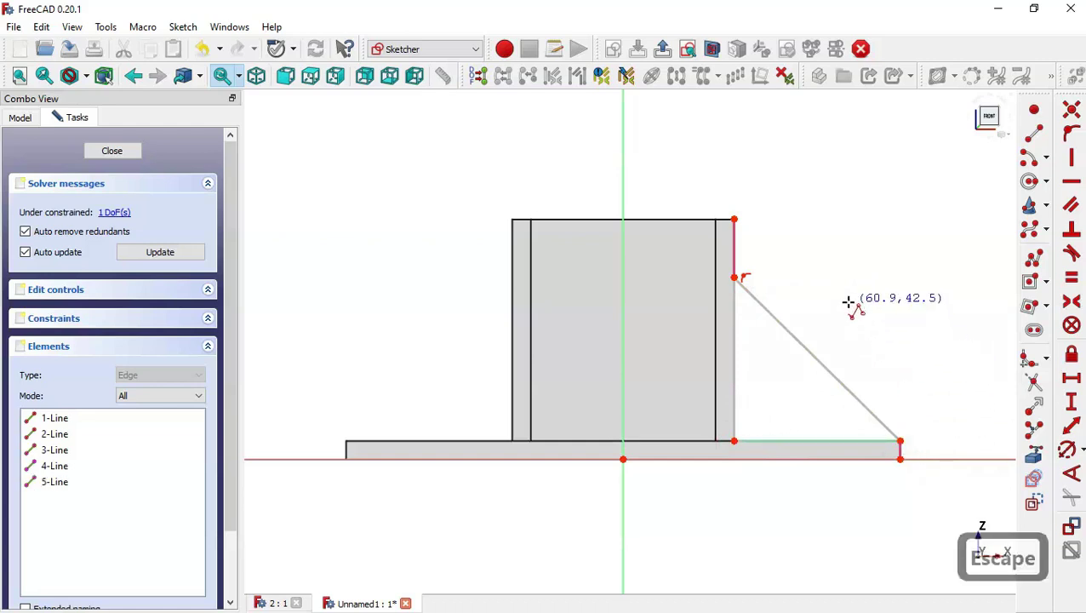
key(Escape)
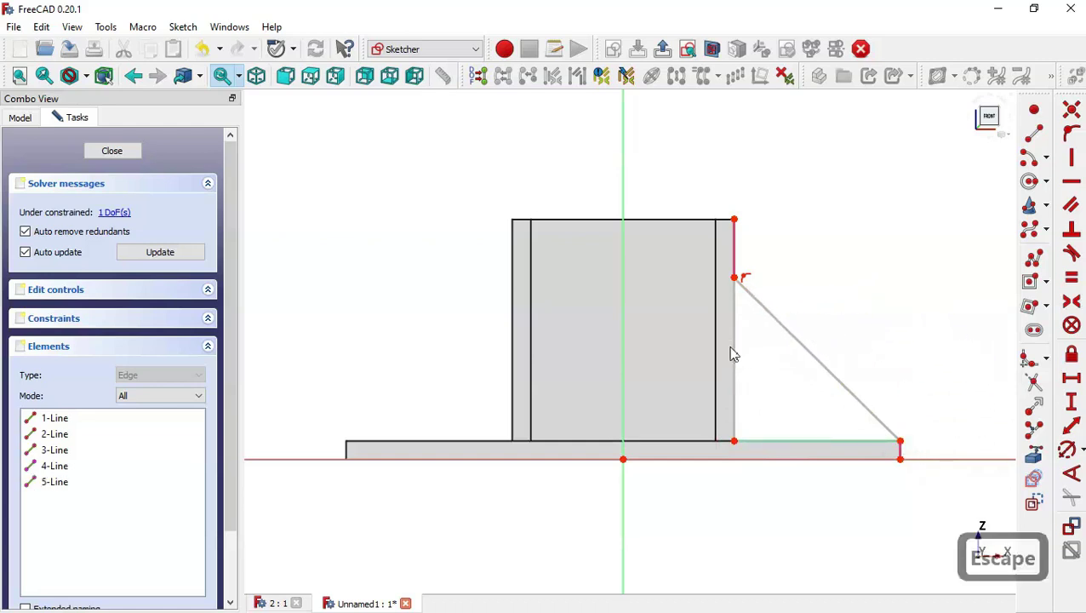
- Place the rib's top 20 mm below the tube top and close the sketch
click(280, 602)
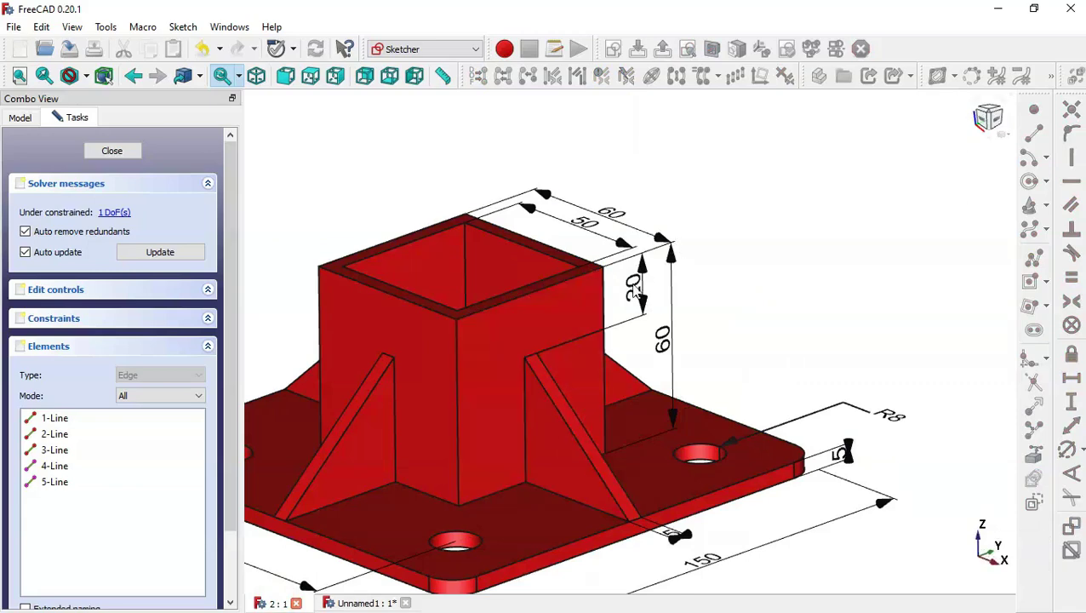
click(362, 602)
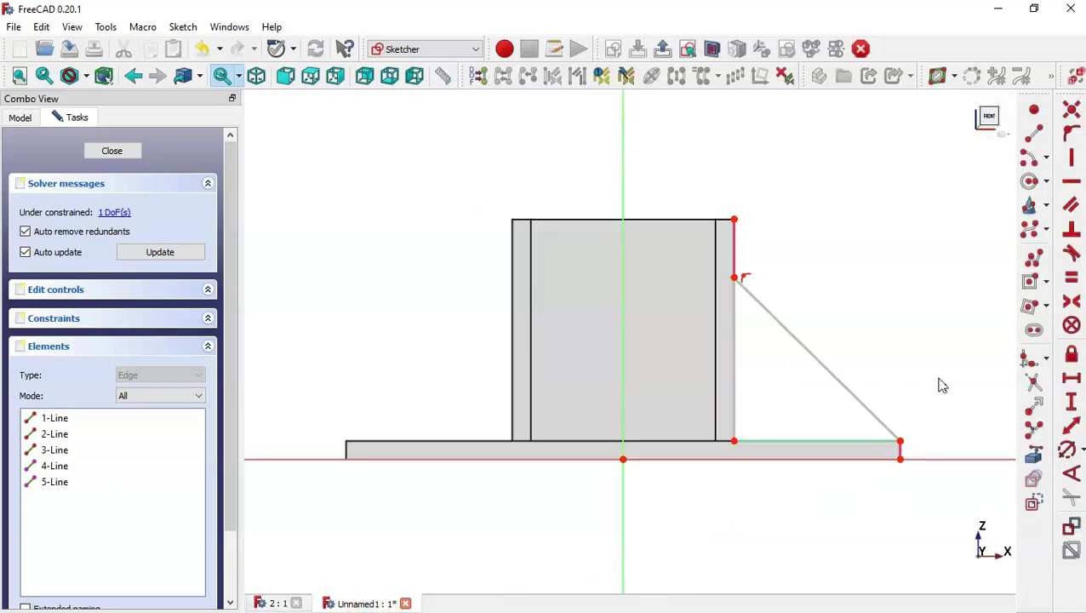
click(1072, 401)
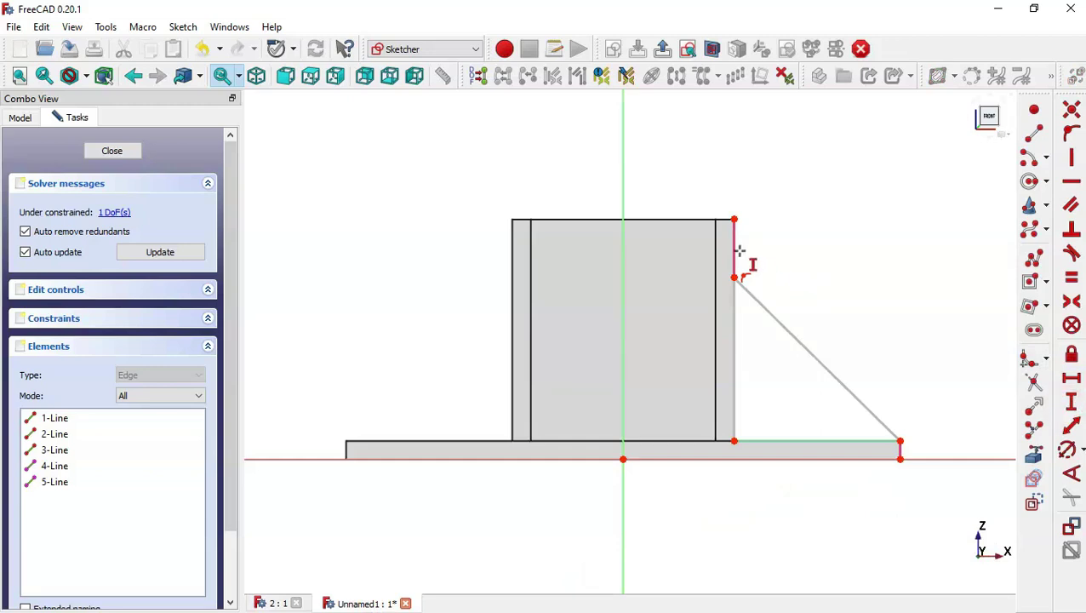
click(735, 218)
click(736, 277)
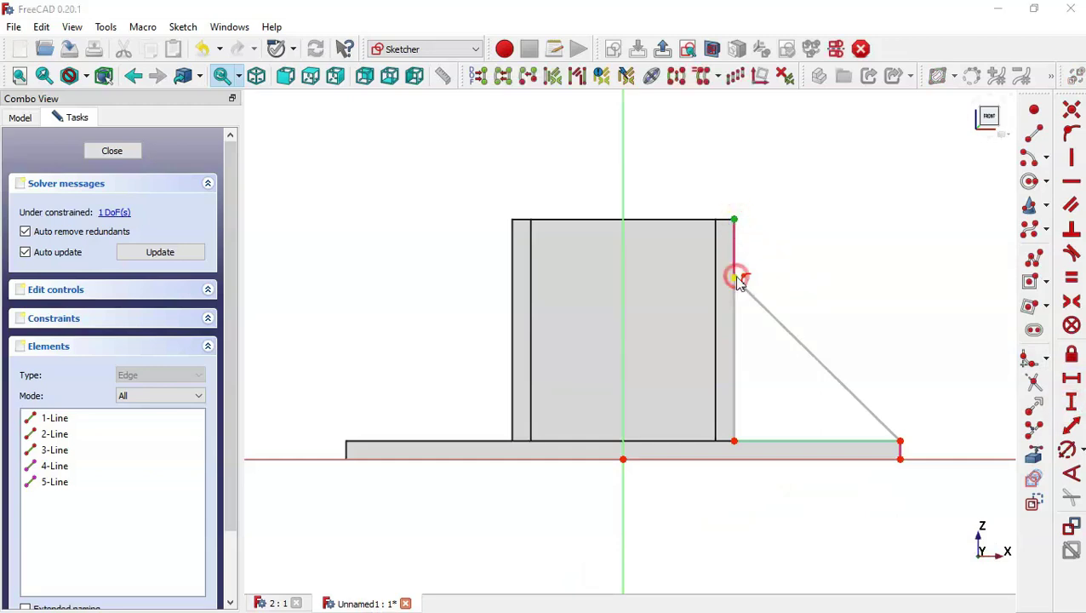
text(20)
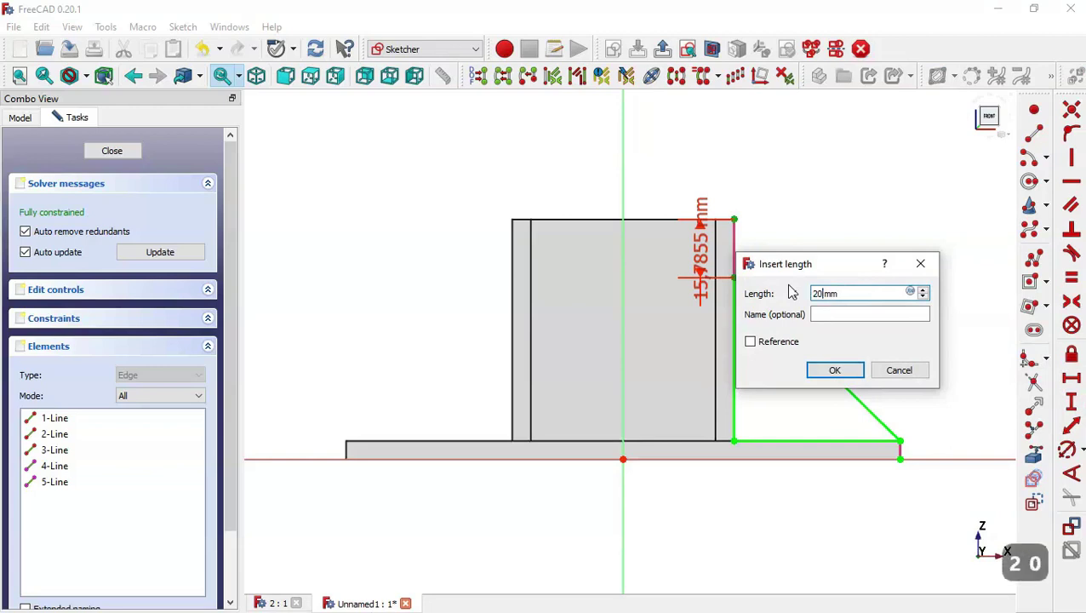
key(Return)
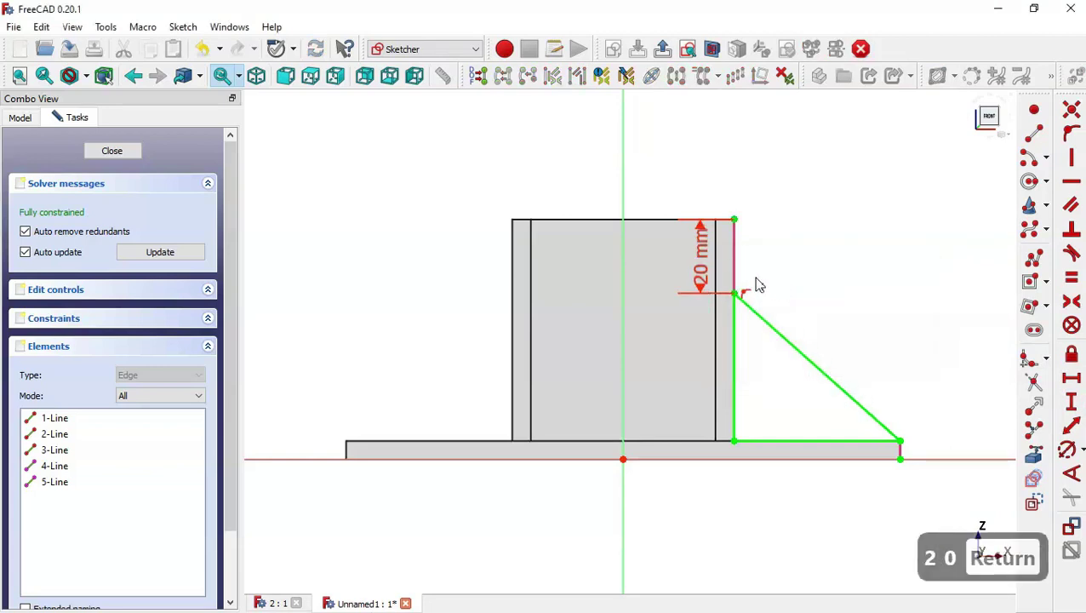
click(137, 150)
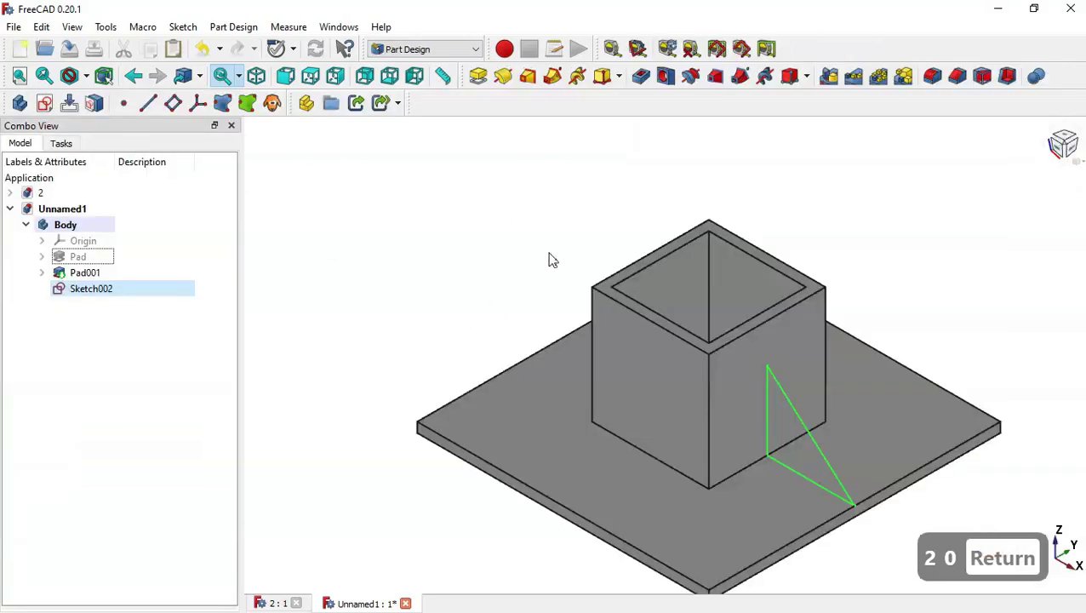
- Pad the triangle 5 mm symmetric to its plane to form the rib
click(478, 78)
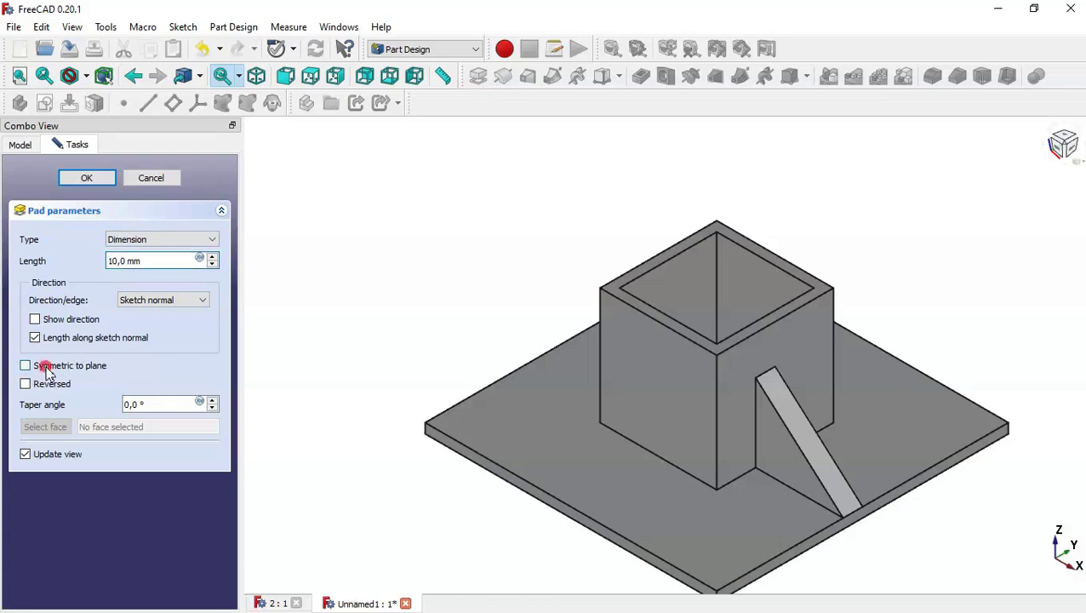
click(45, 367)
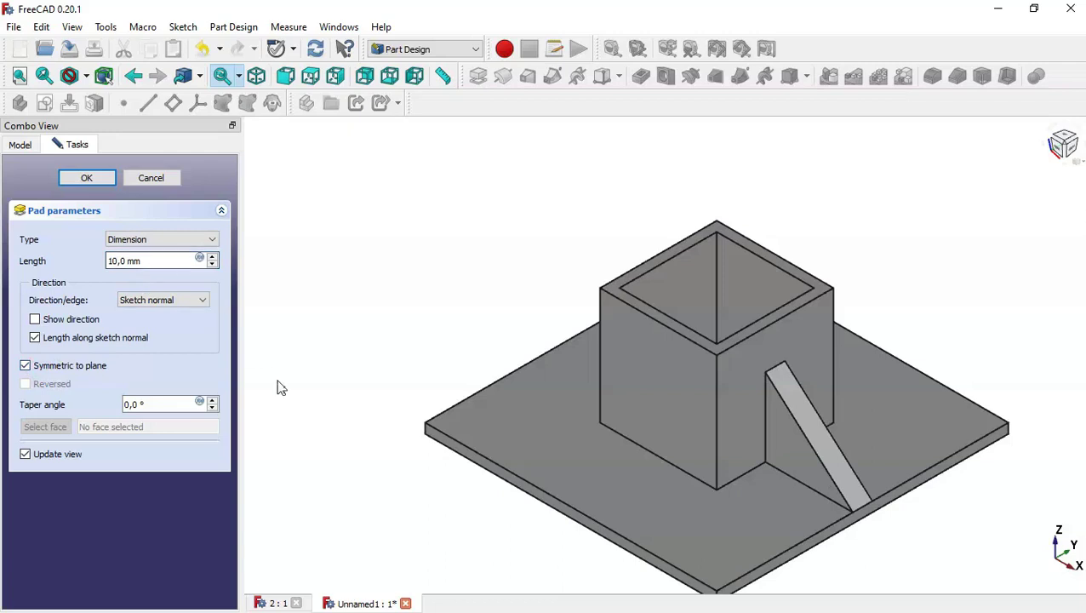
click(272, 600)
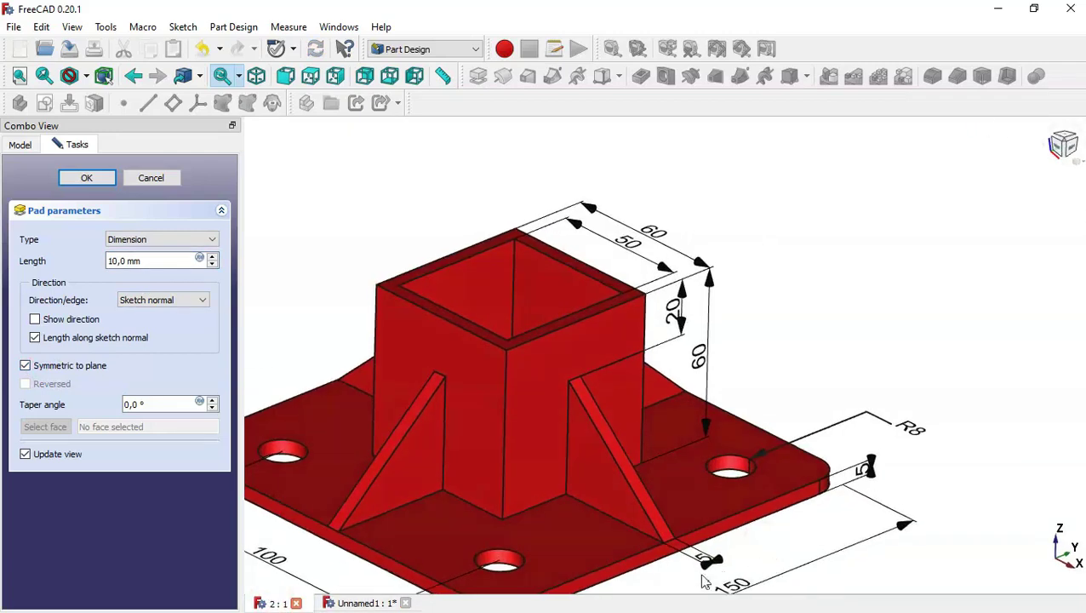
click(358, 605)
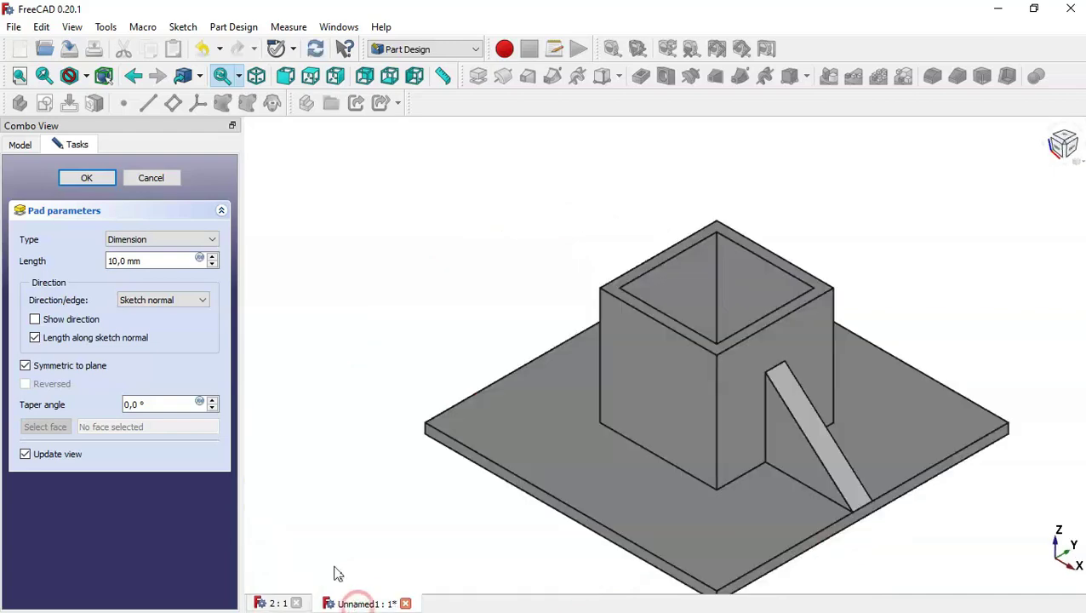
drag(160, 261, 87, 263)
text(5)
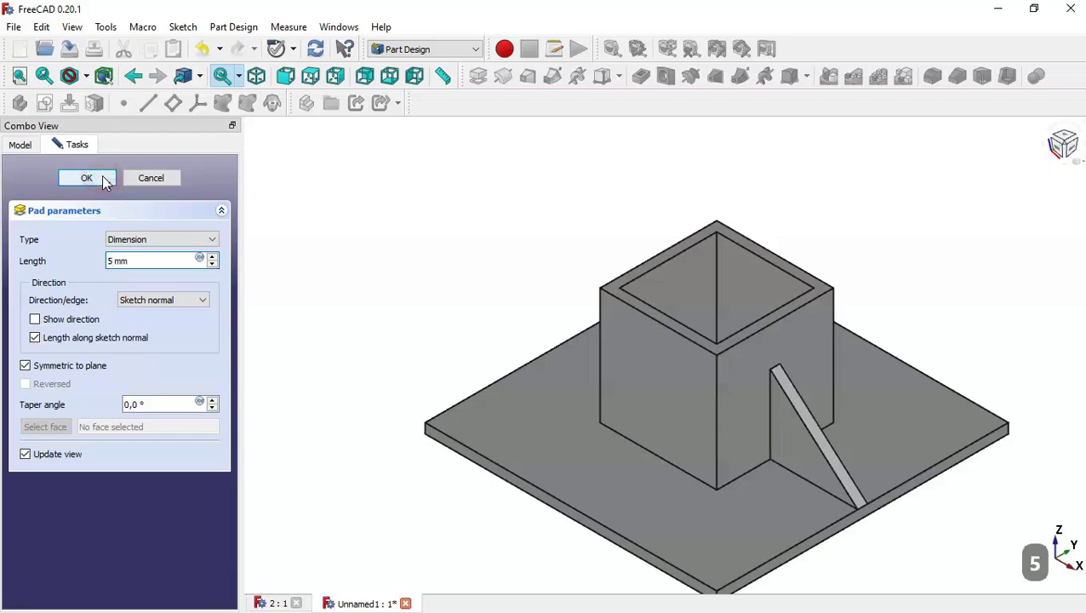
click(104, 176)
mouse_move(430, 281)
mouse_down()
mouse_move(508, 354)
mouse_move(395, 281)
mouse_move(478, 358)
mouse_move(458, 294)
mouse_move(419, 294)
mouse_up()
- Fit the view, compare with the reference part, then select the base plate's top face
key(Home)
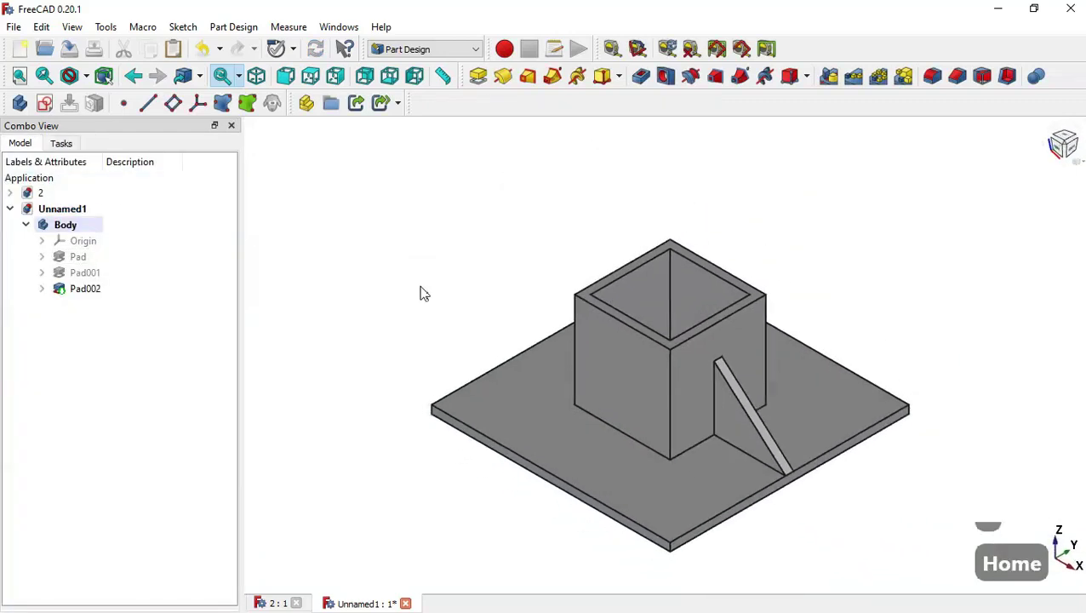
click(270, 604)
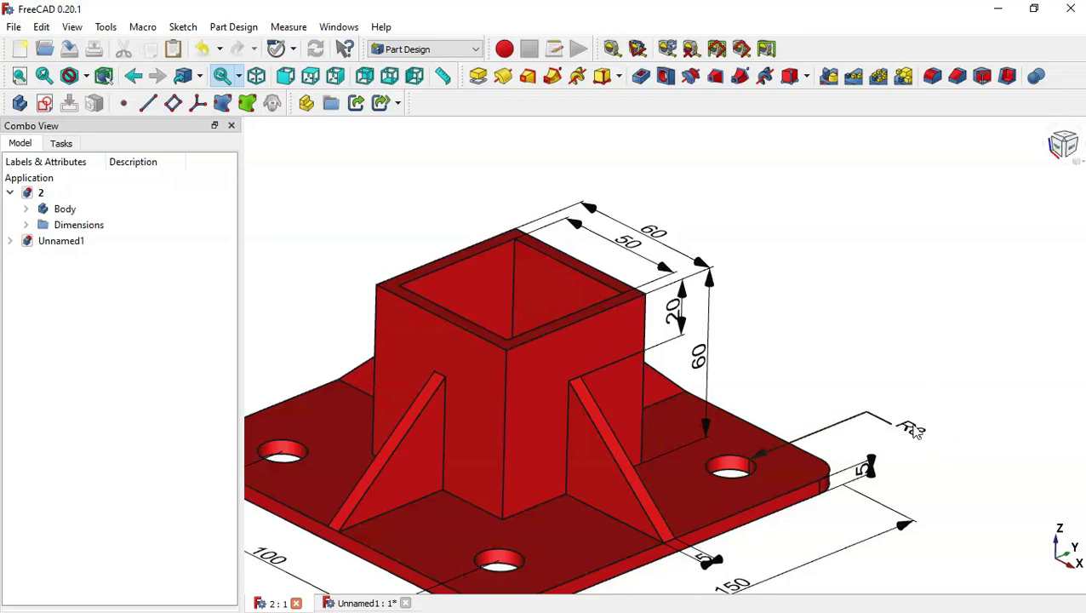
click(380, 603)
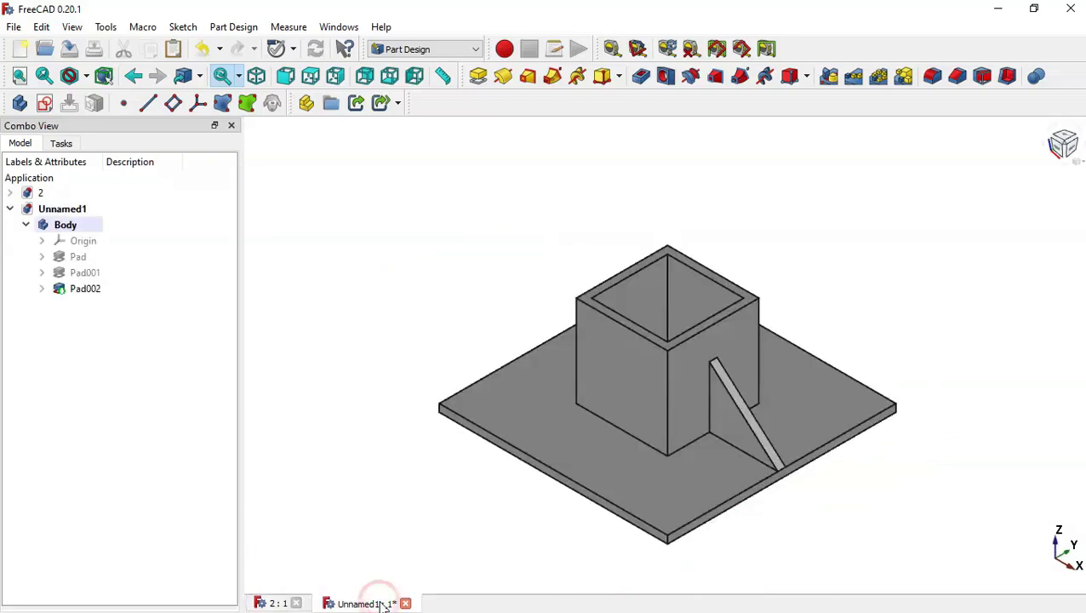
click(665, 489)
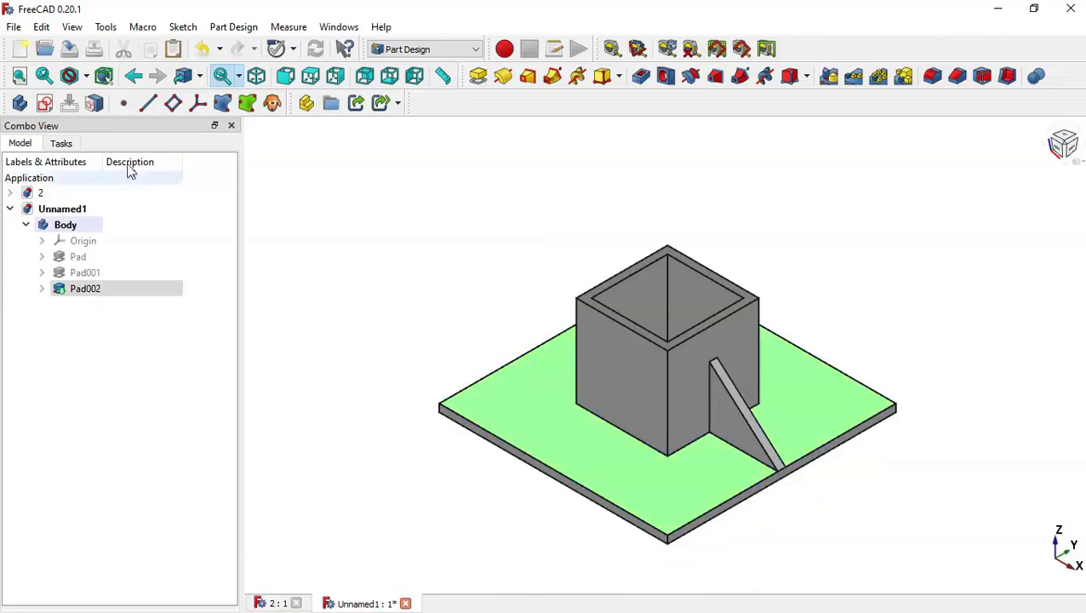
- Start a sketch on the plate's top face and draw a 16 mm diameter circle lower right of the tube
click(47, 107)
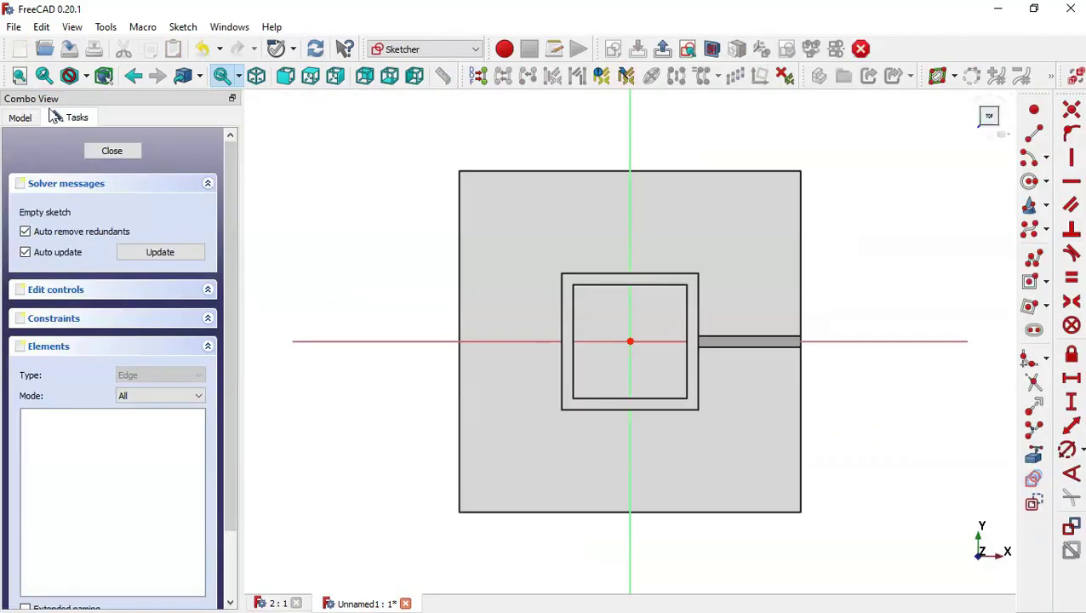
click(1029, 184)
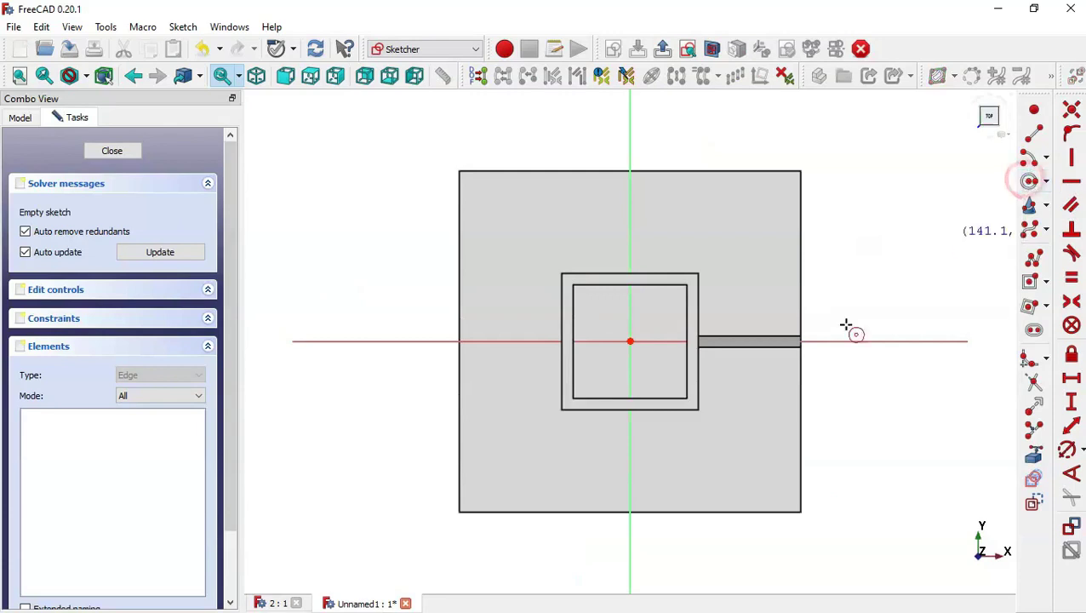
click(725, 431)
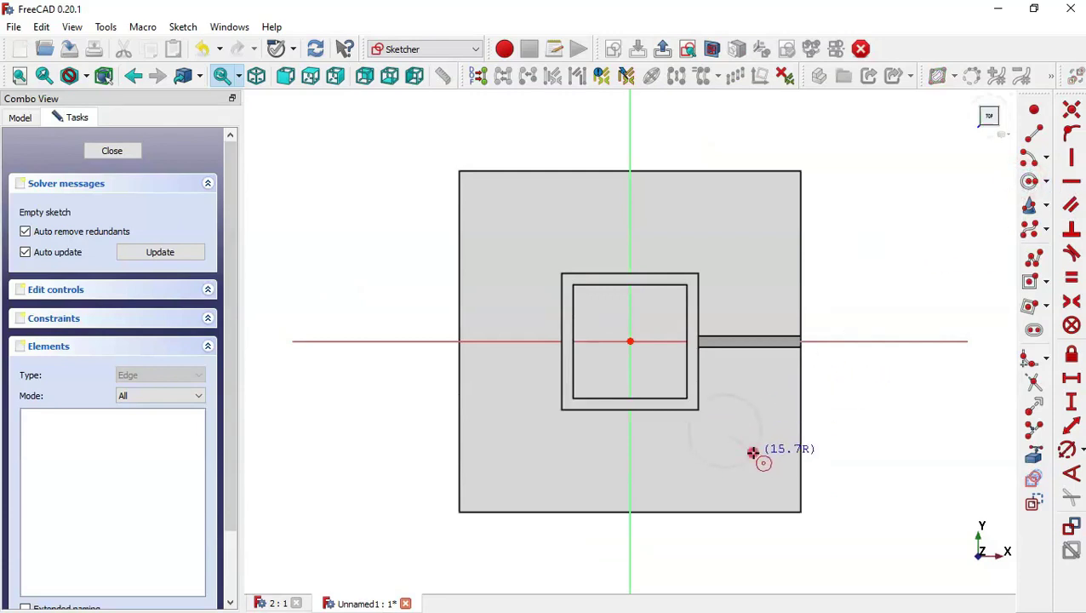
click(758, 450)
click(1067, 449)
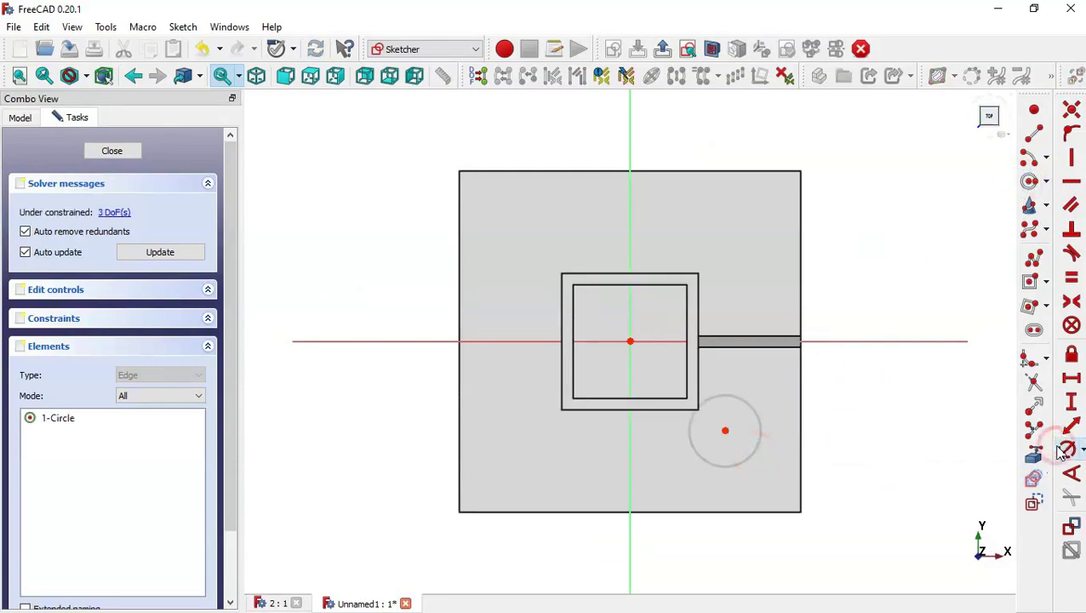
click(759, 423)
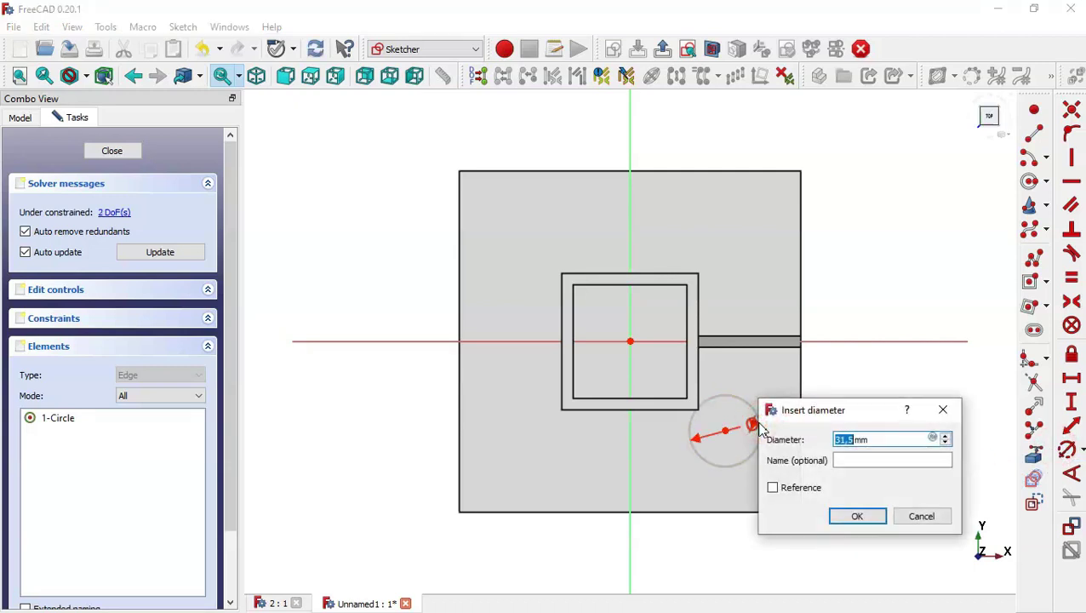
text(16)
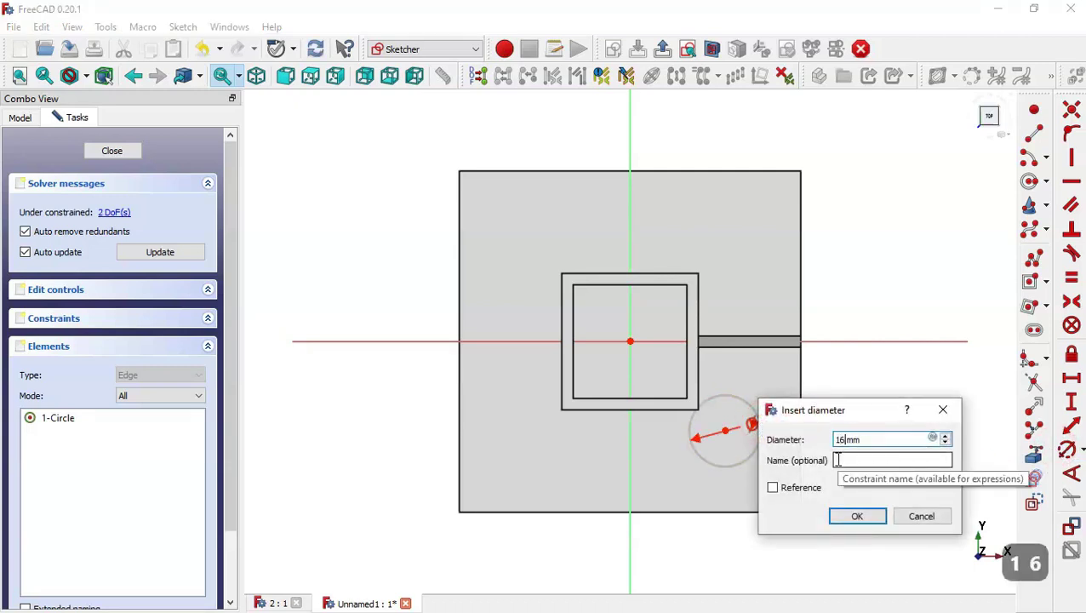
key(Return)
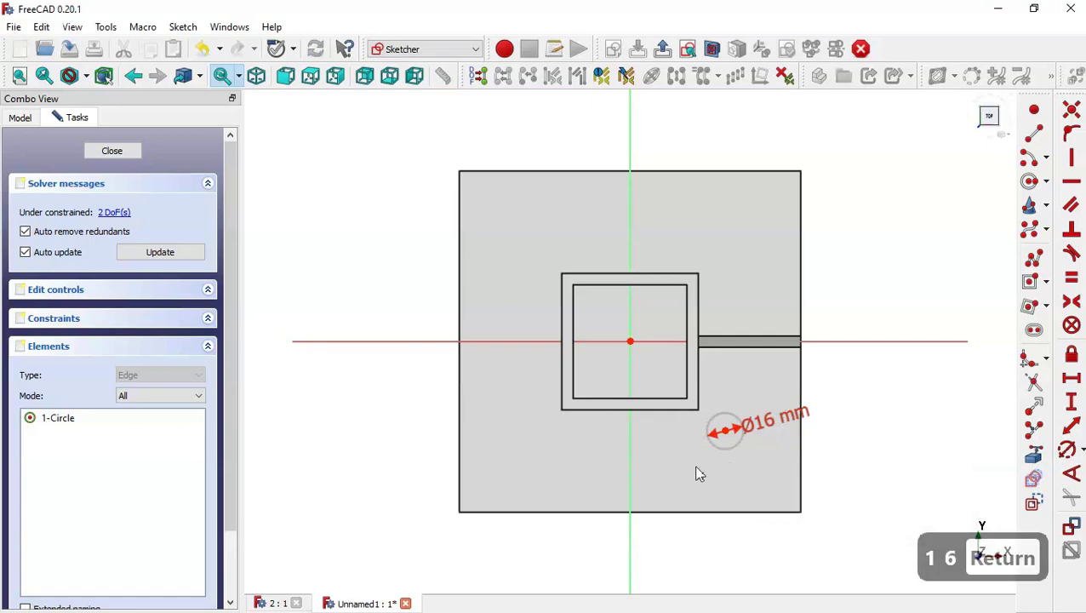
- Orbit the reference model to check the hole's position, then return to the sketch
click(275, 603)
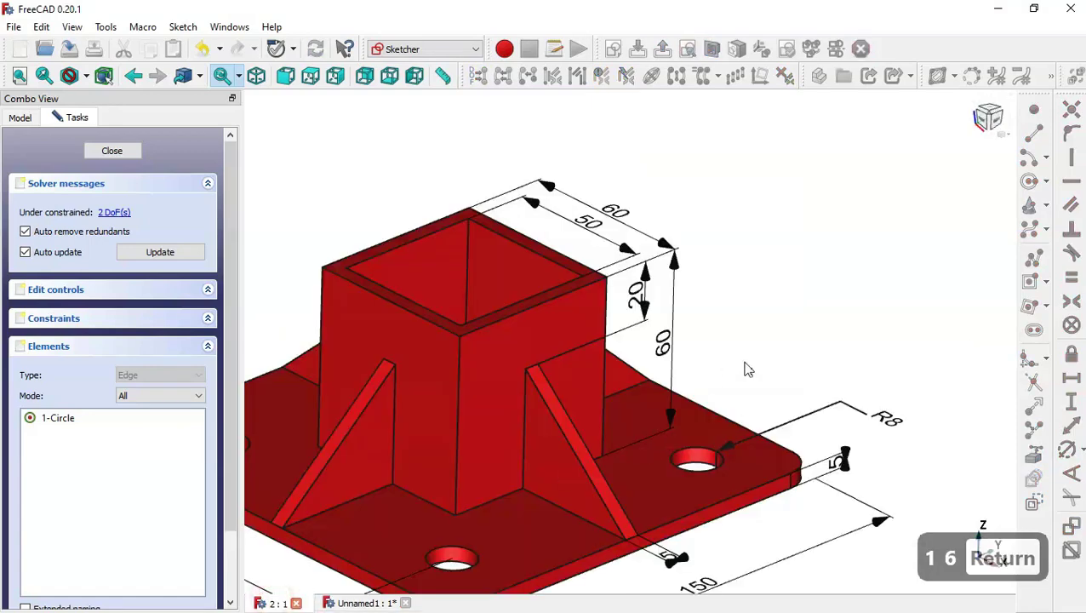
scroll(787, 405, down, 3)
middle_drag(425, 351, 453, 437)
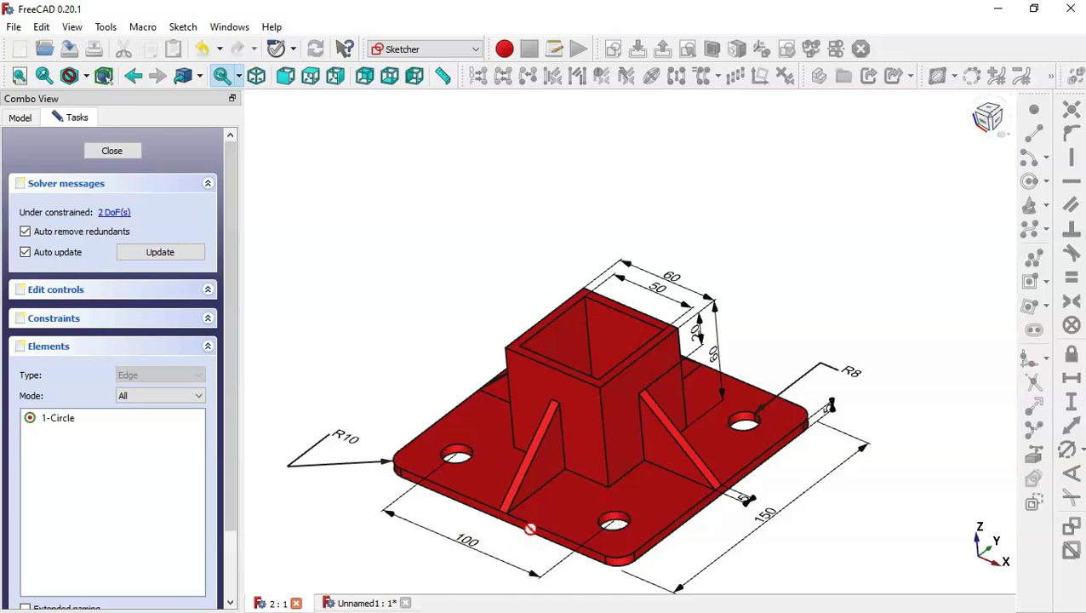
click(364, 603)
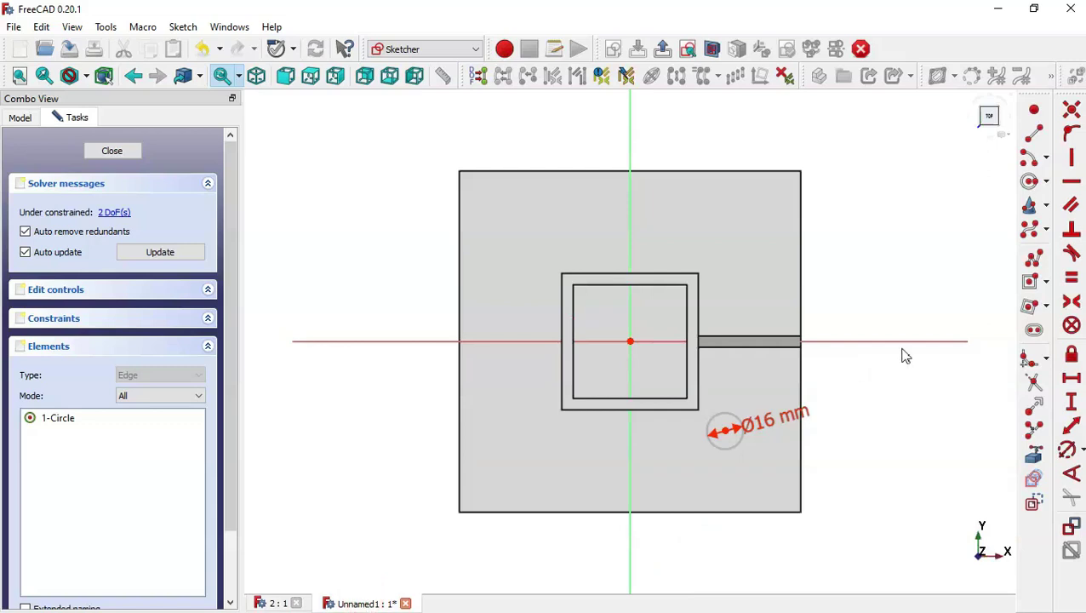
- Place the circle centre 50 mm across and 50 mm down from the origin, then close the sketch
click(1071, 378)
click(630, 340)
click(723, 432)
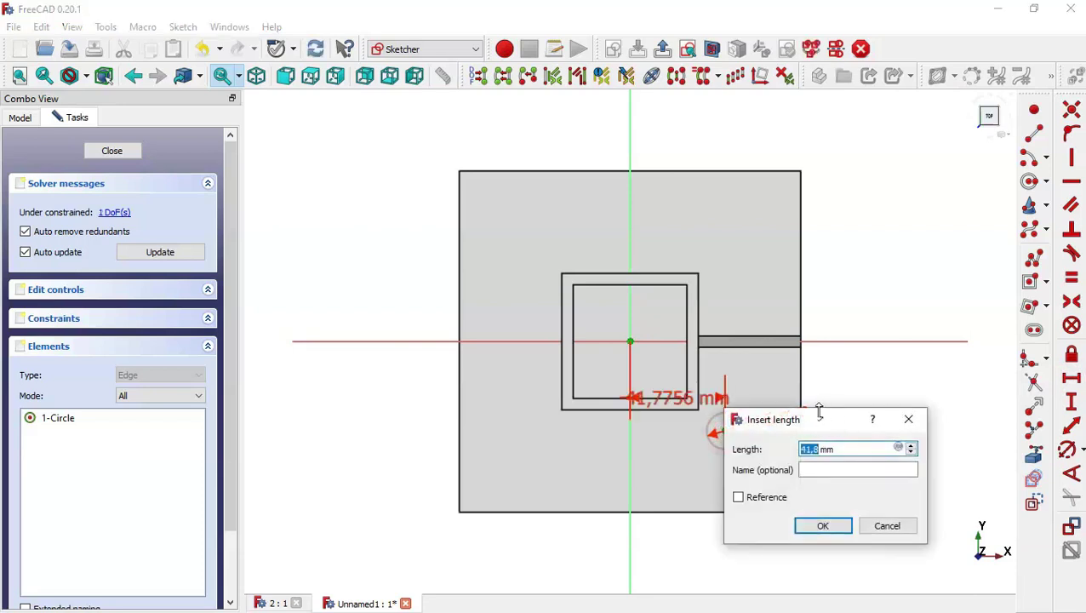
text(50)
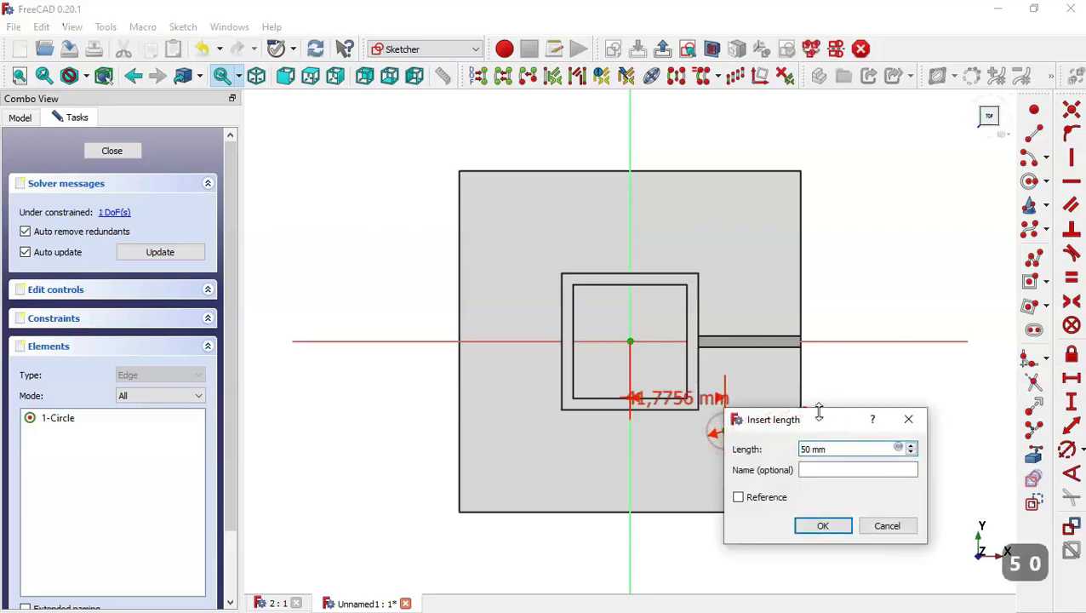
key(Return)
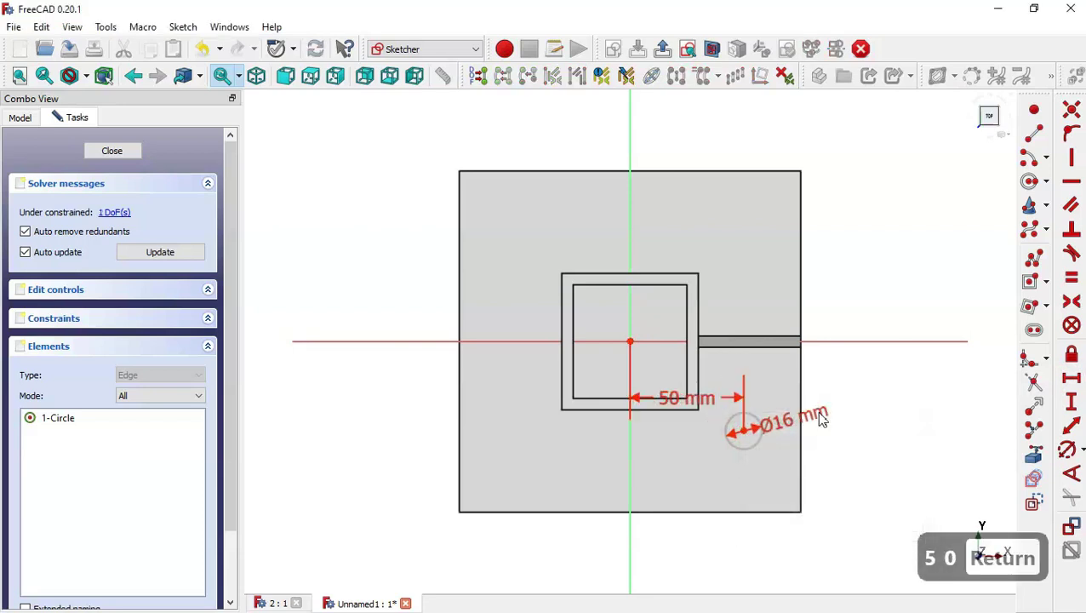
click(1070, 407)
click(744, 432)
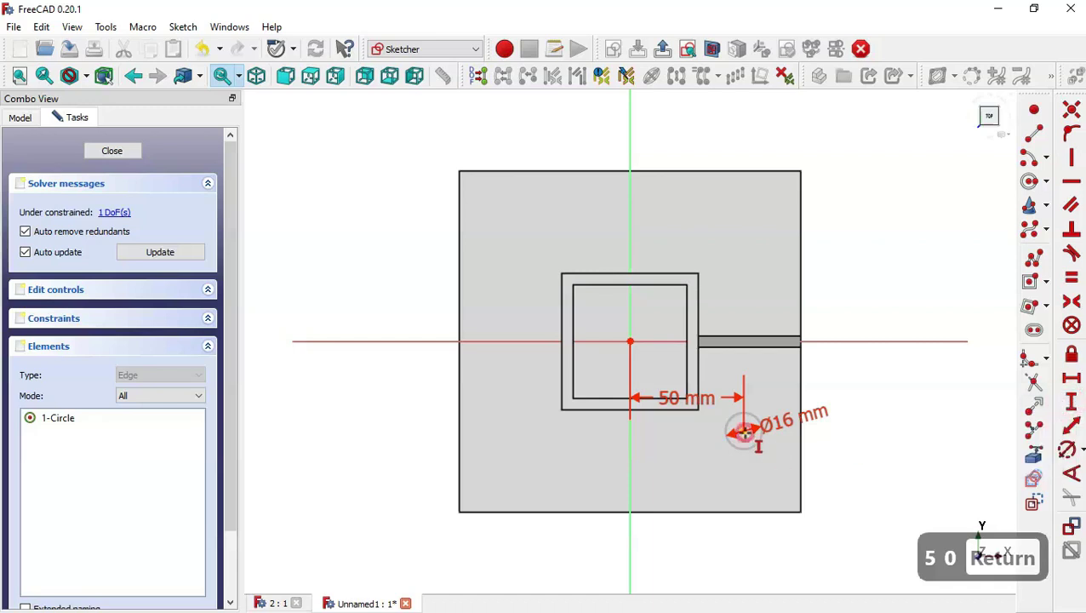
click(630, 342)
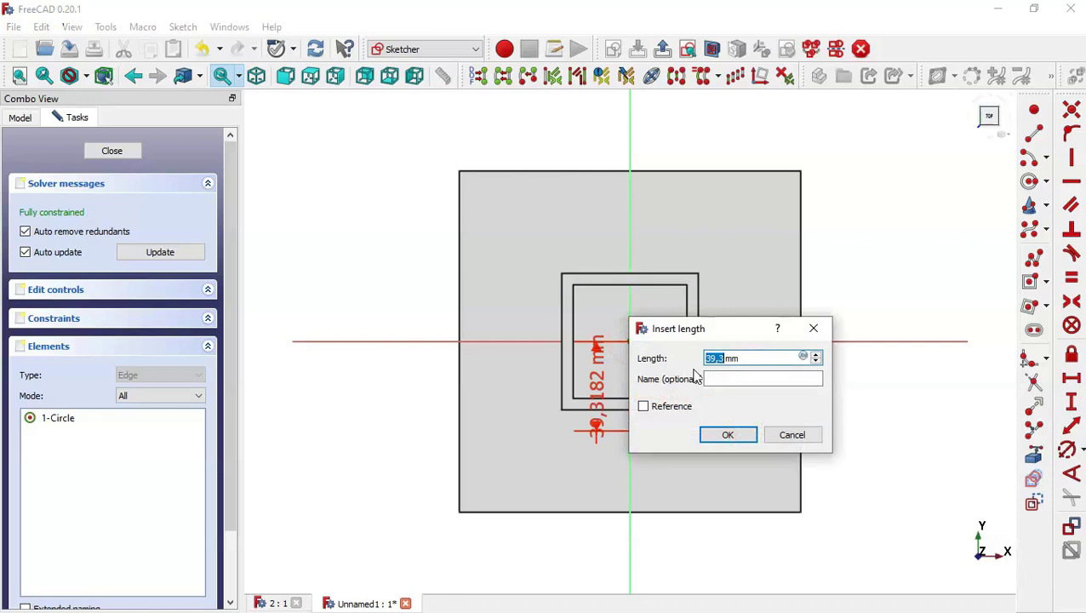
text(50)
key(Return)
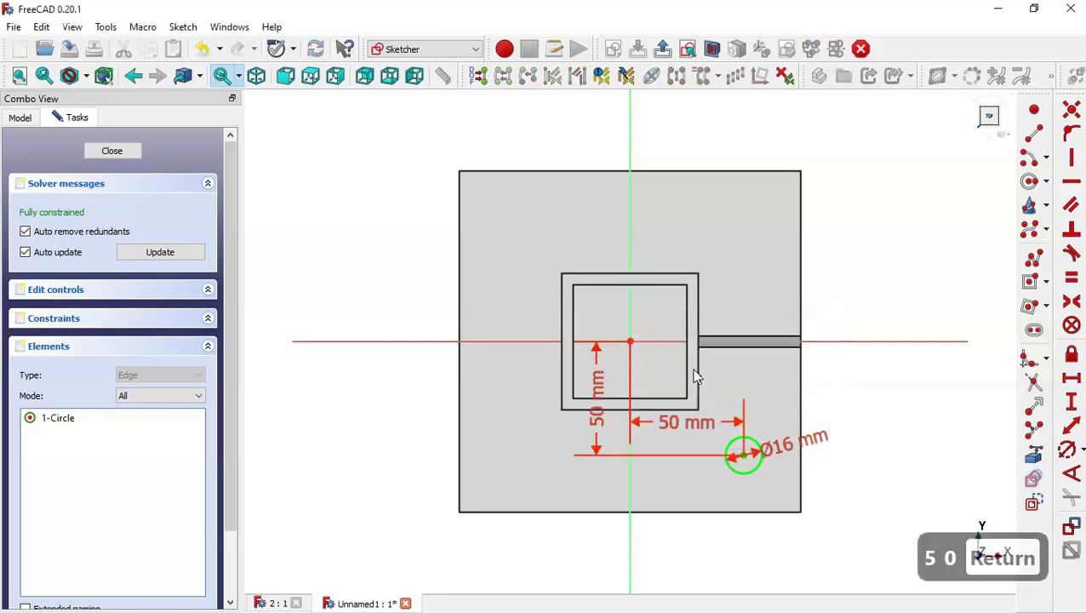
click(111, 151)
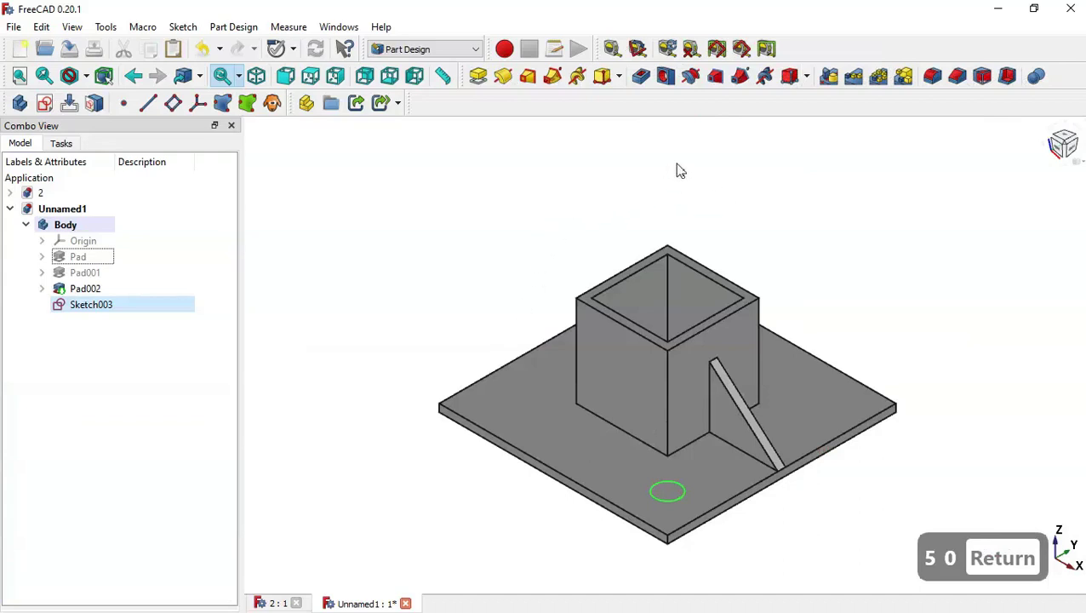
- Pocket the 16 mm circle through the base plate and bring up the reference model
click(641, 78)
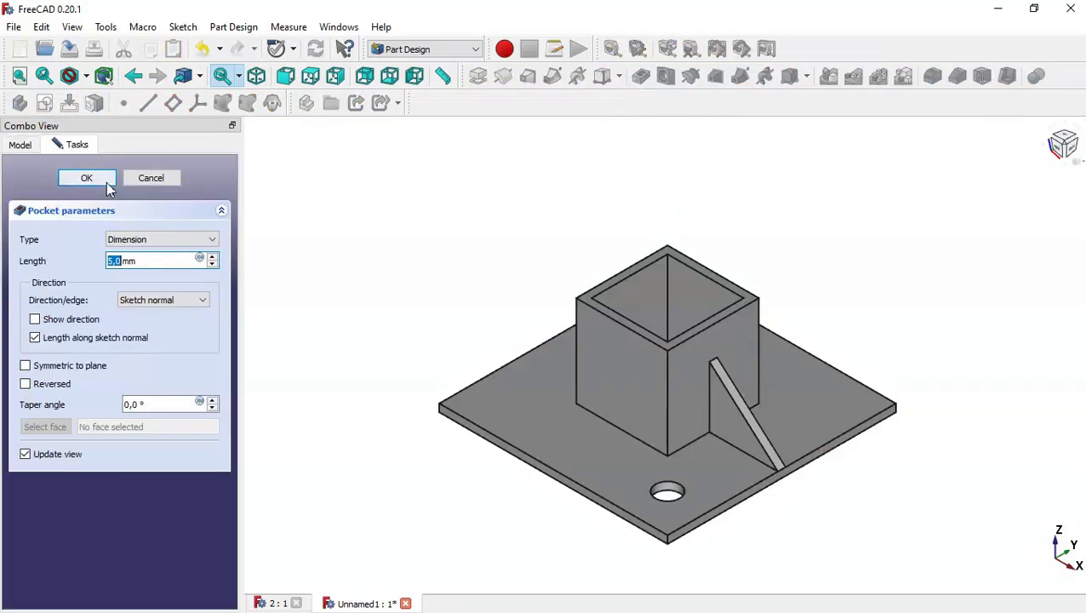
click(106, 181)
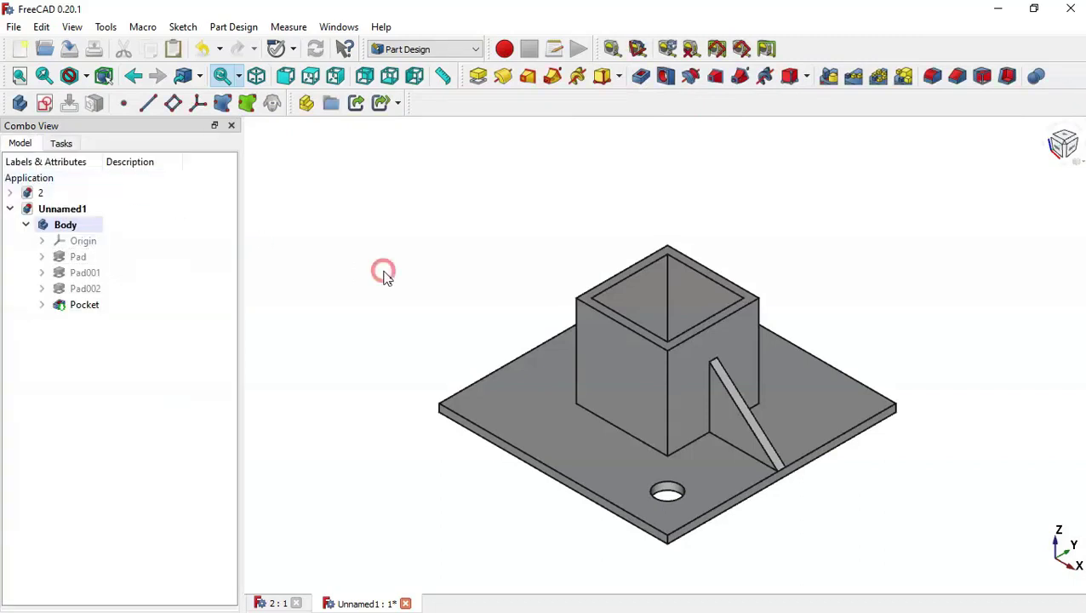
click(279, 603)
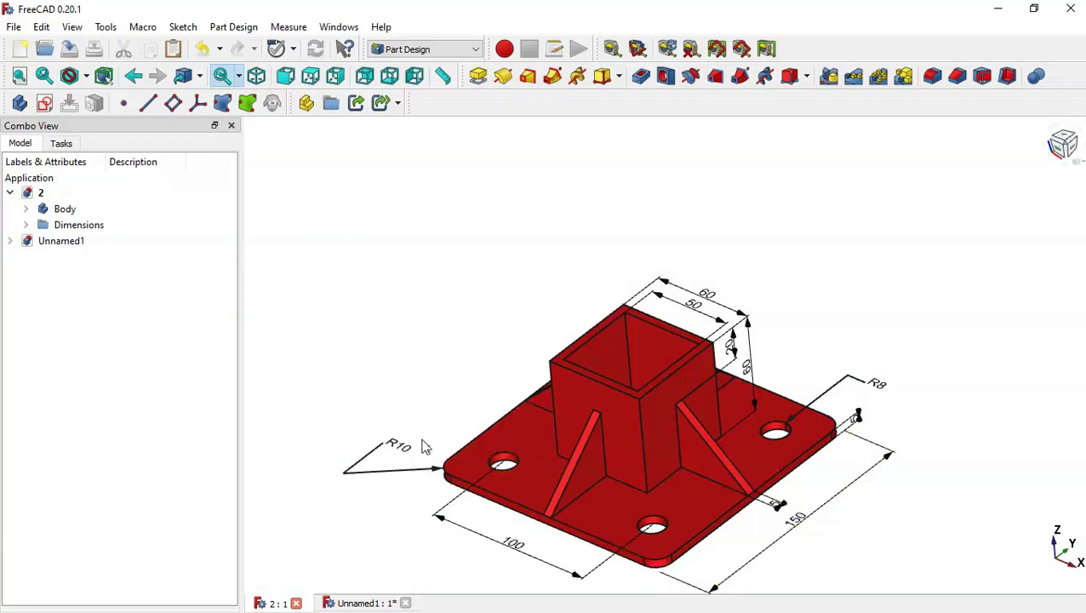
- Round the base plate's front vertical corner edge with a 10 mm fillet
click(358, 604)
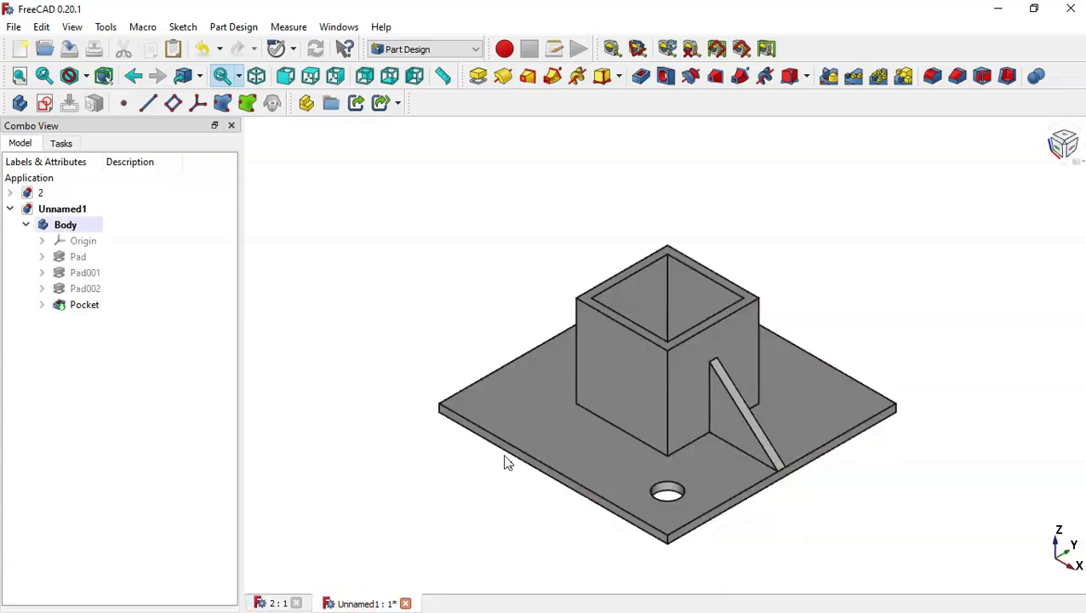
scroll(672, 549, up, 3)
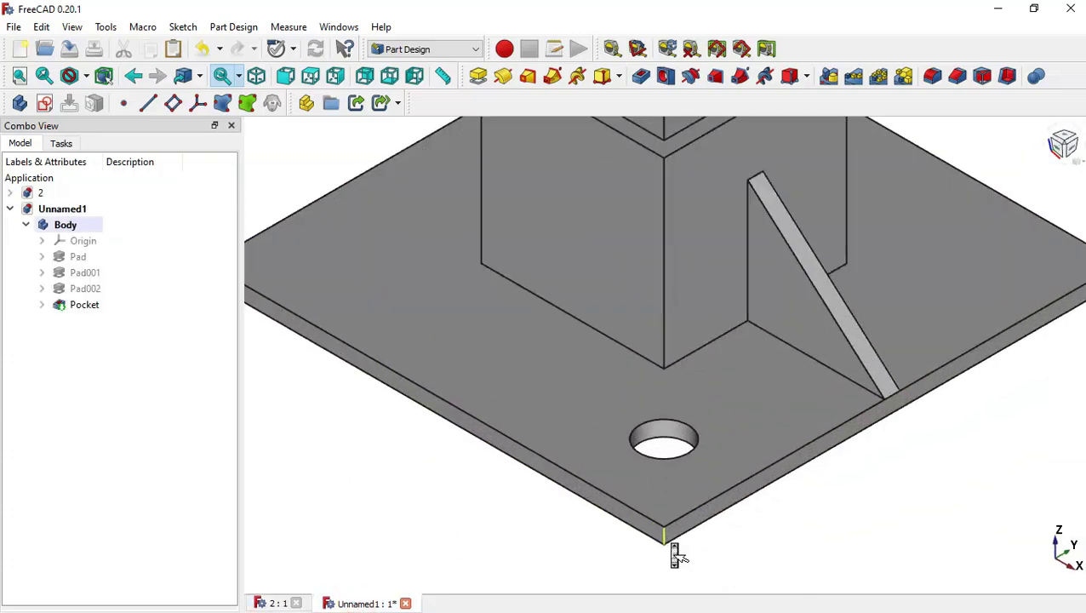
click(665, 536)
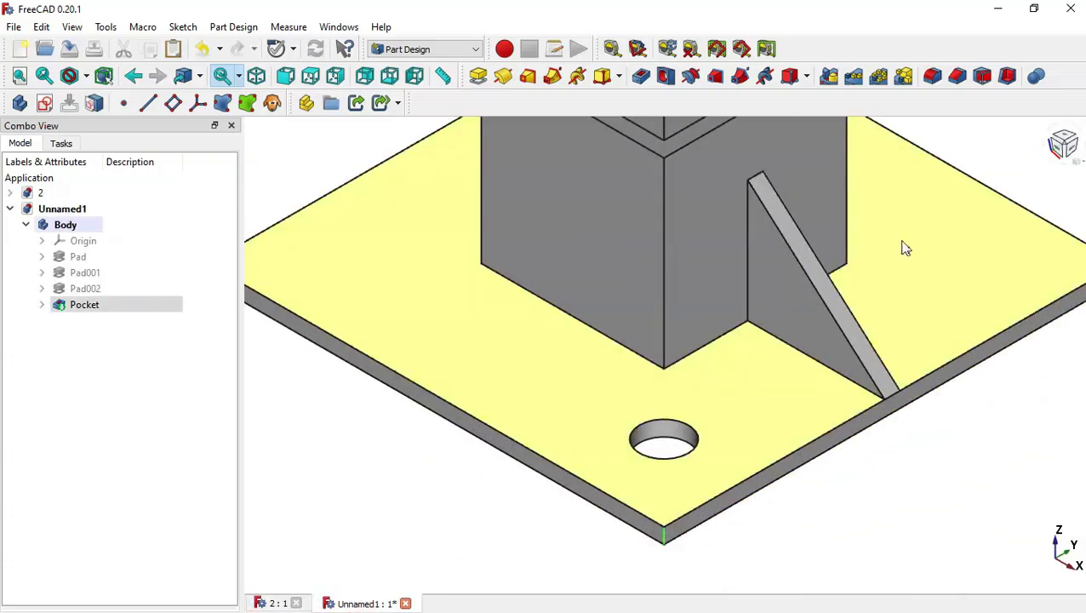
click(934, 76)
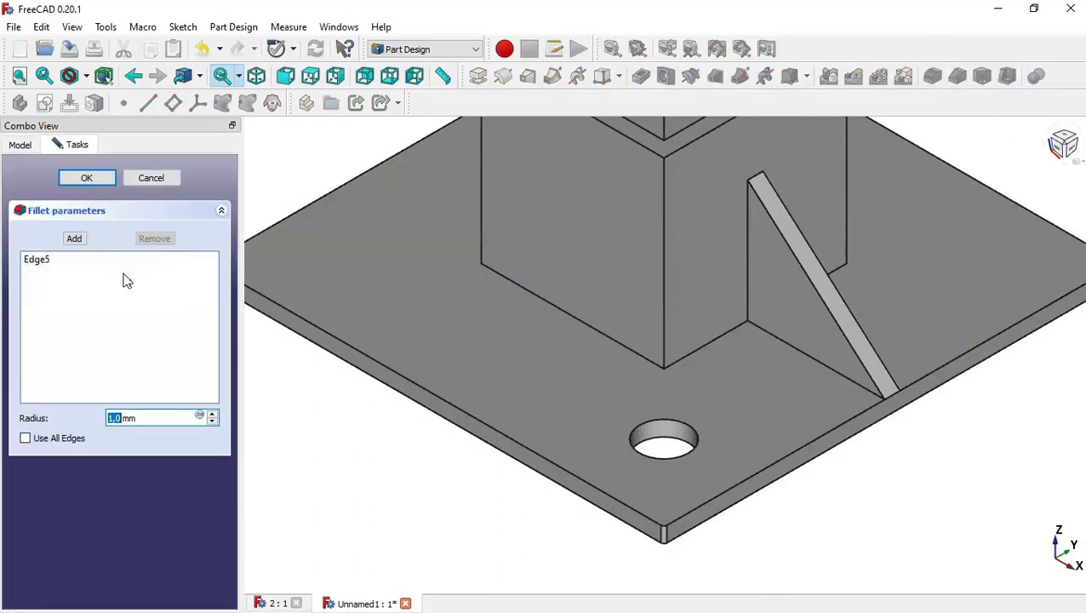
key(BackSpace)
key(ctrl+a)
text(10)
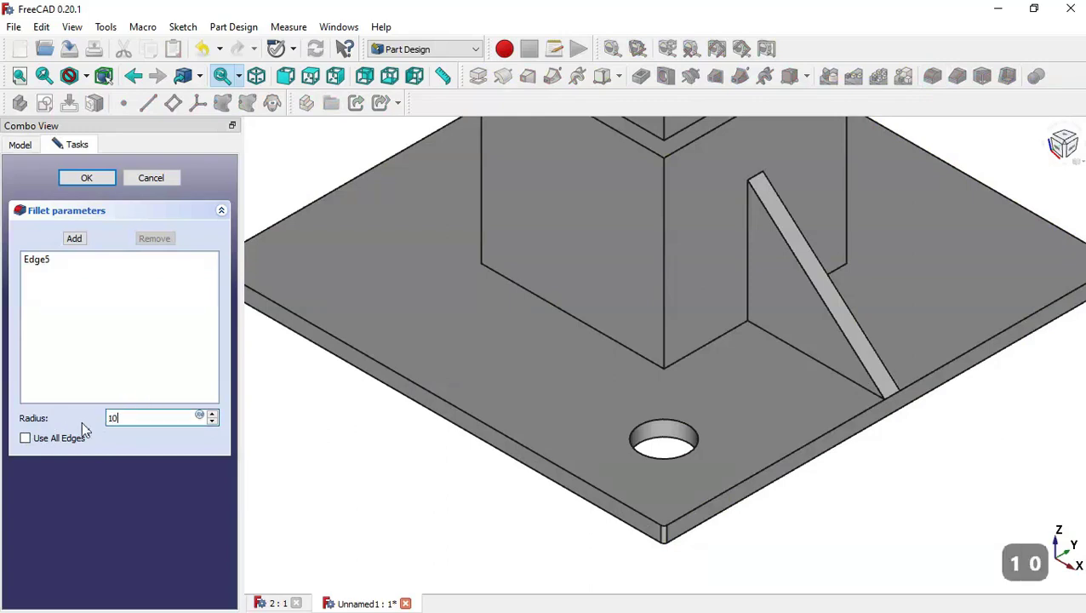
click(96, 179)
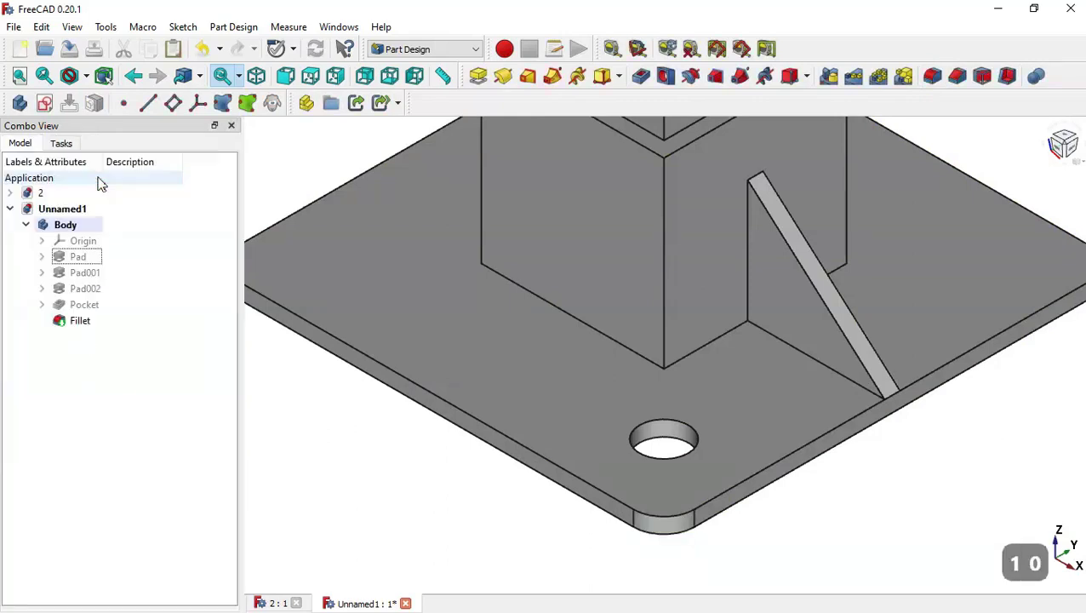
click(427, 470)
key(Home)
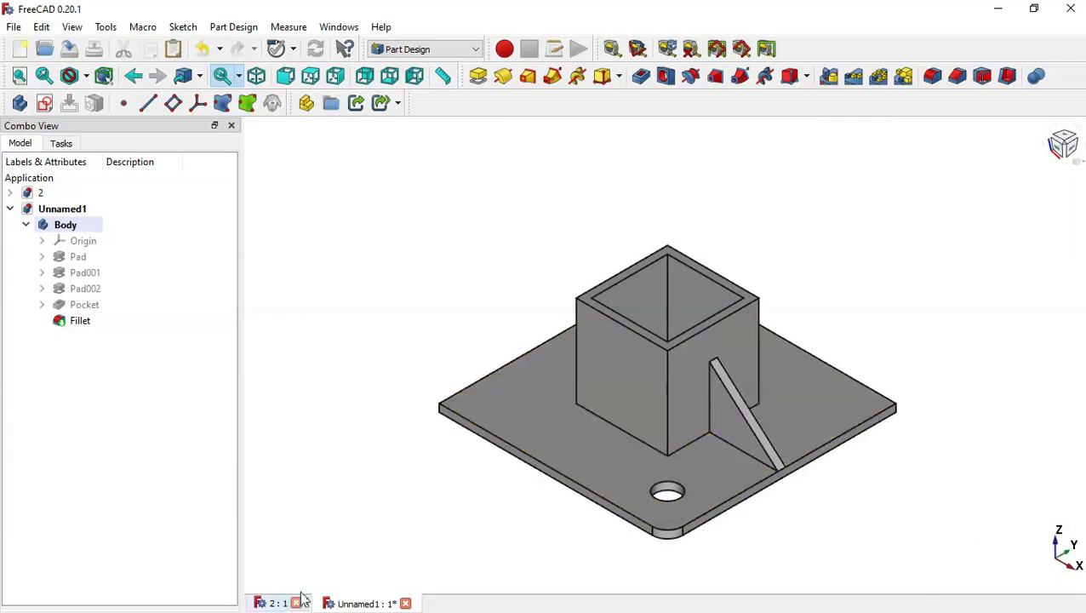
click(276, 604)
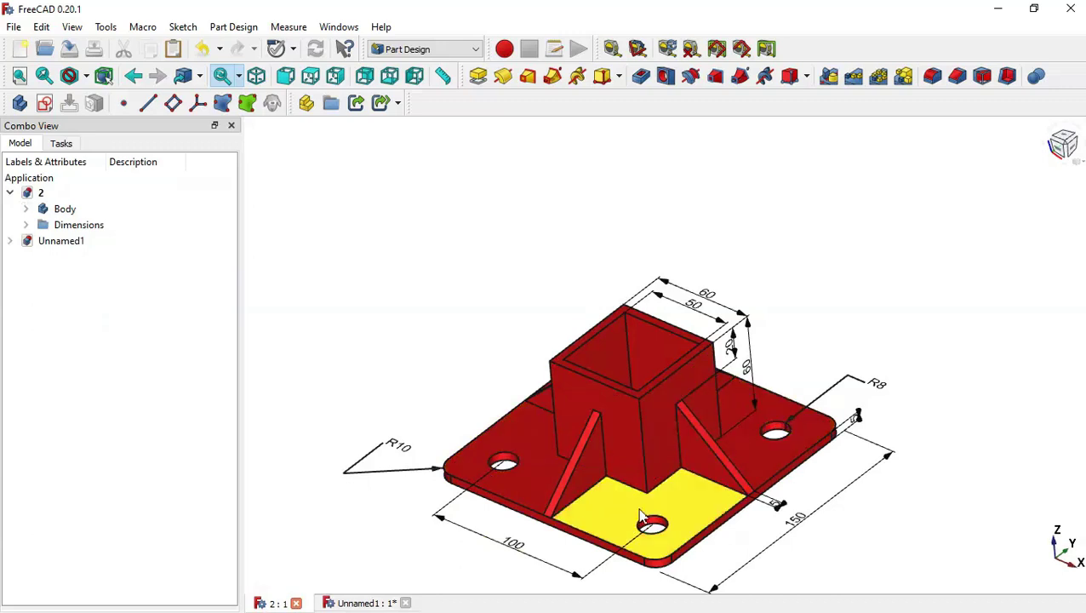
click(375, 602)
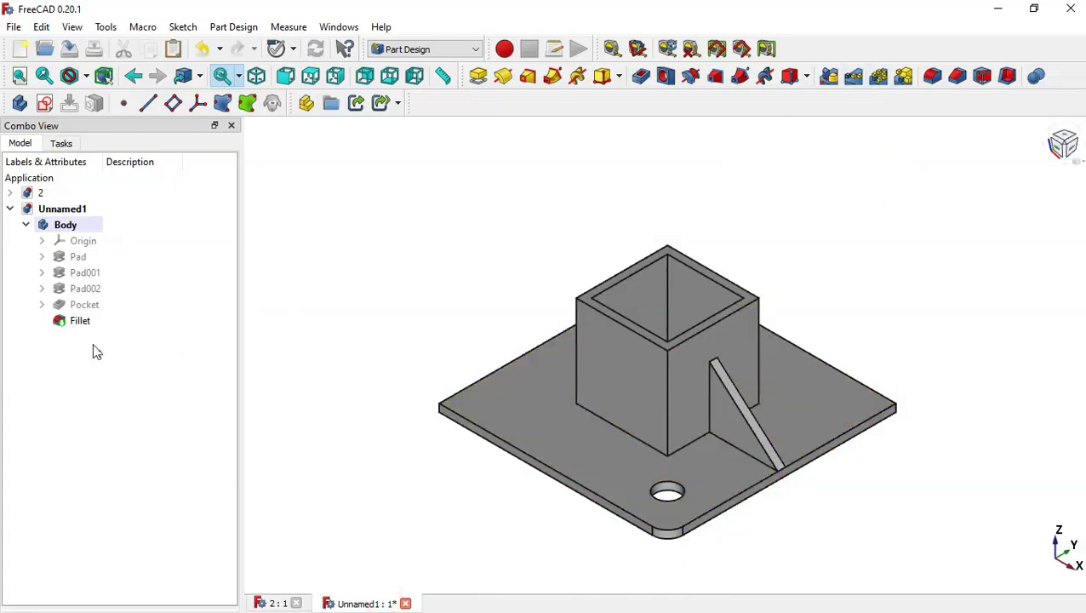
click(114, 322)
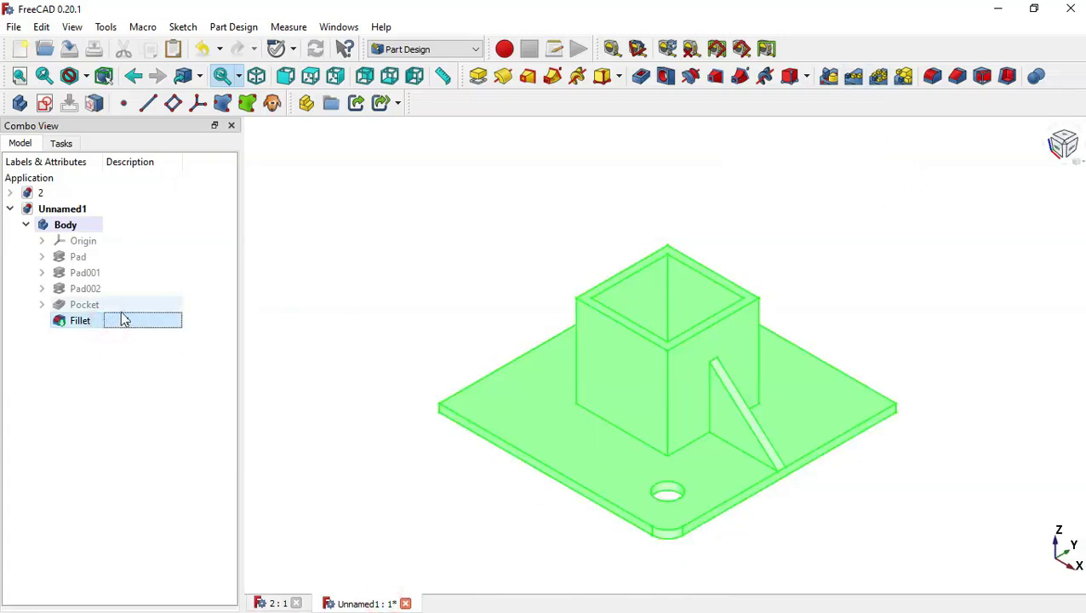
- Polar-pattern the fillet, hole pocket and Pad002 rib 4 times around the Z axis
ctrl+click(134, 304)
ctrl+click(140, 288)
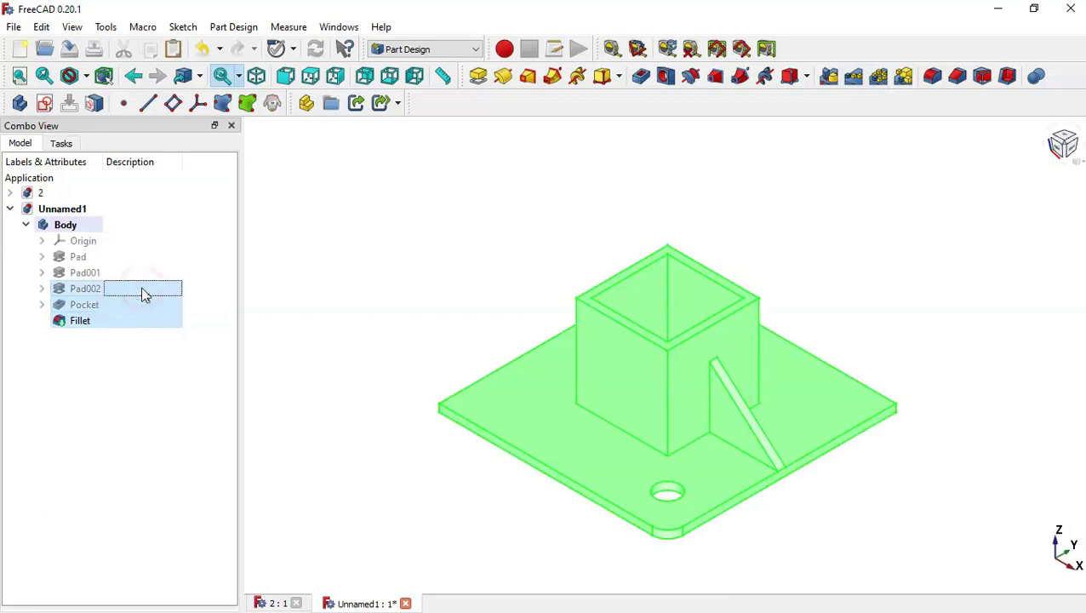
click(878, 77)
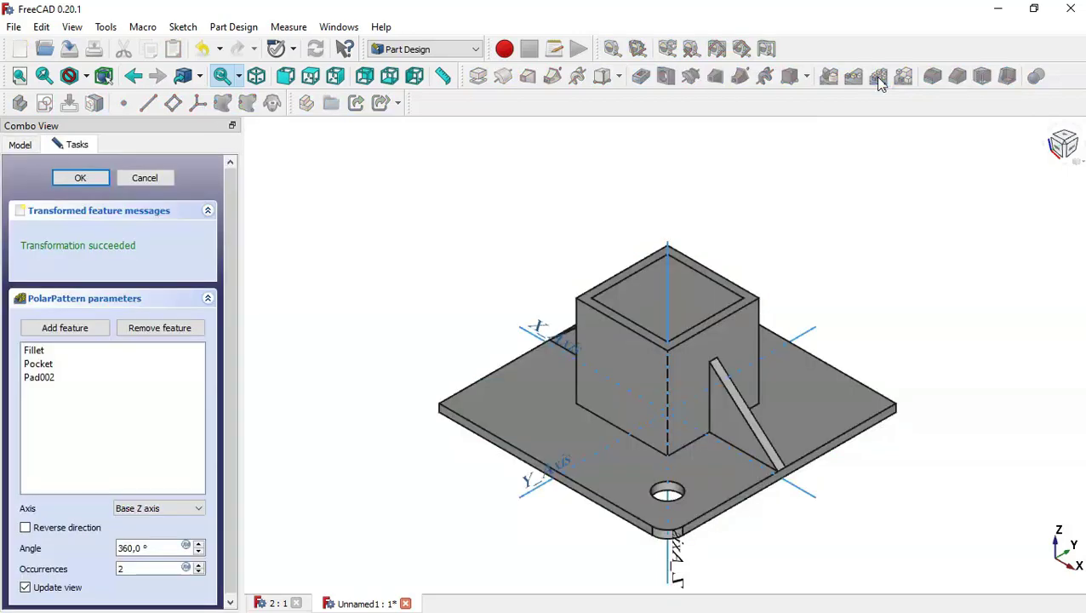
drag(233, 351, 234, 427)
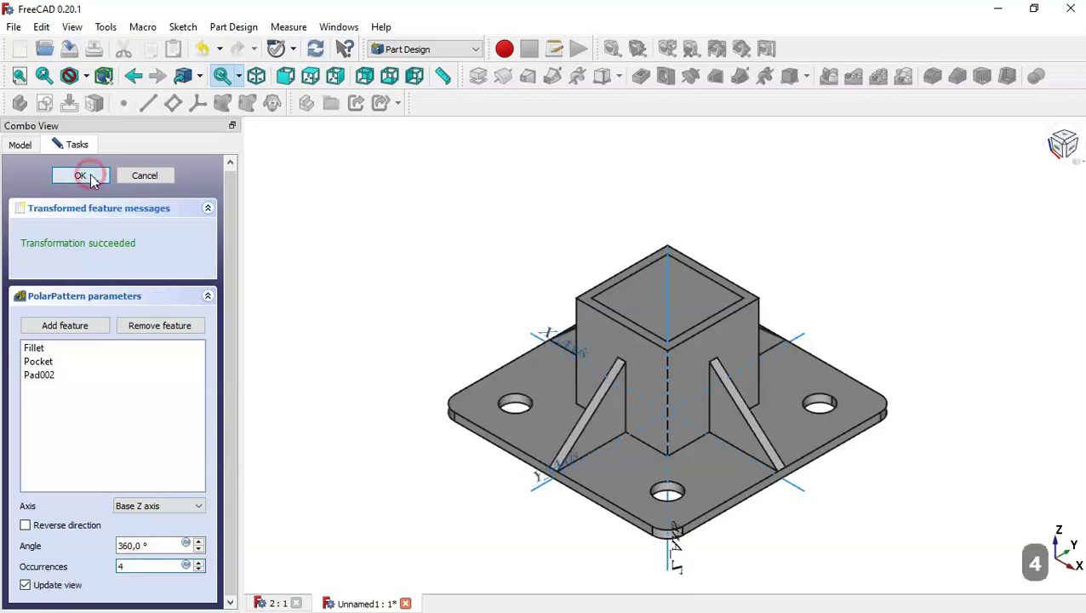
click(92, 179)
drag(475, 323, 601, 269)
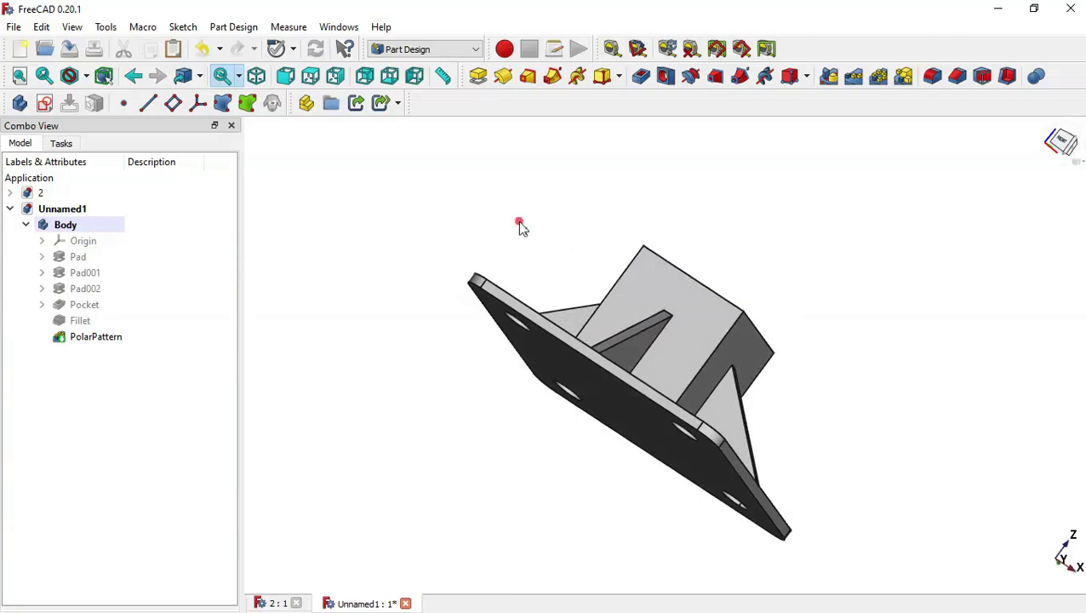